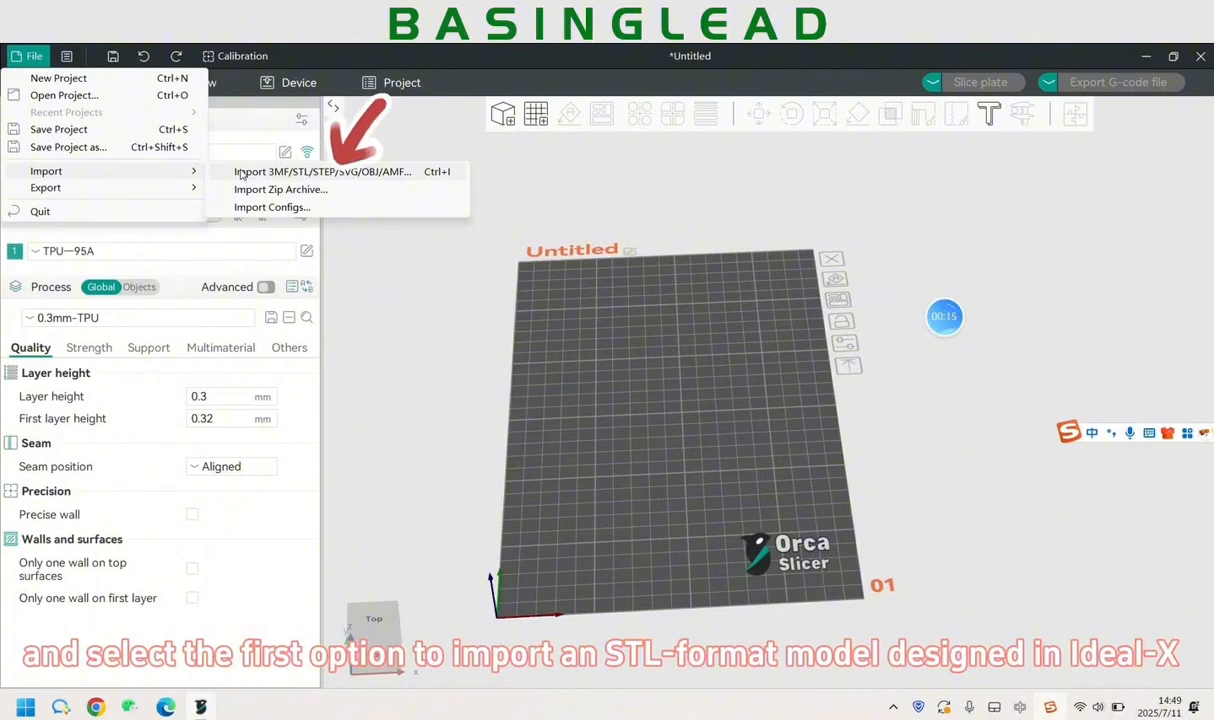
- Import the model file 42.stl from the desktop onto the build plate
{"action": "left_click", "coordinate": [240, 173]}
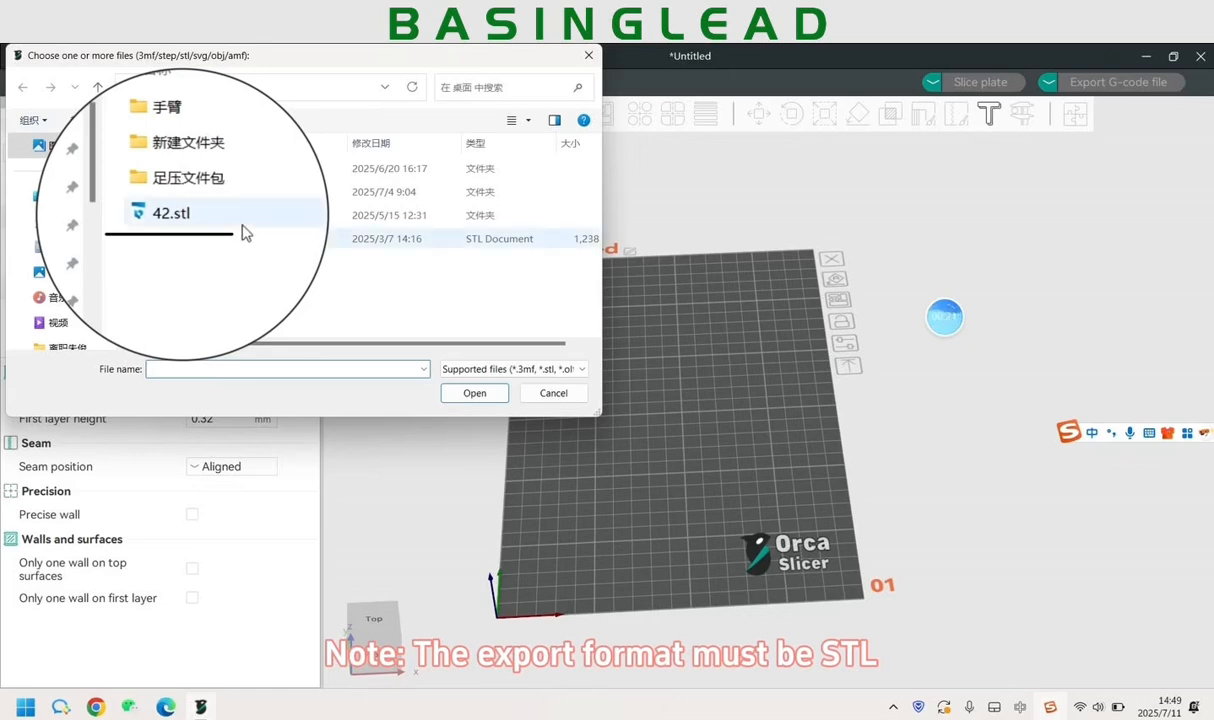
{"action": "left_click", "coordinate": [190, 240]}
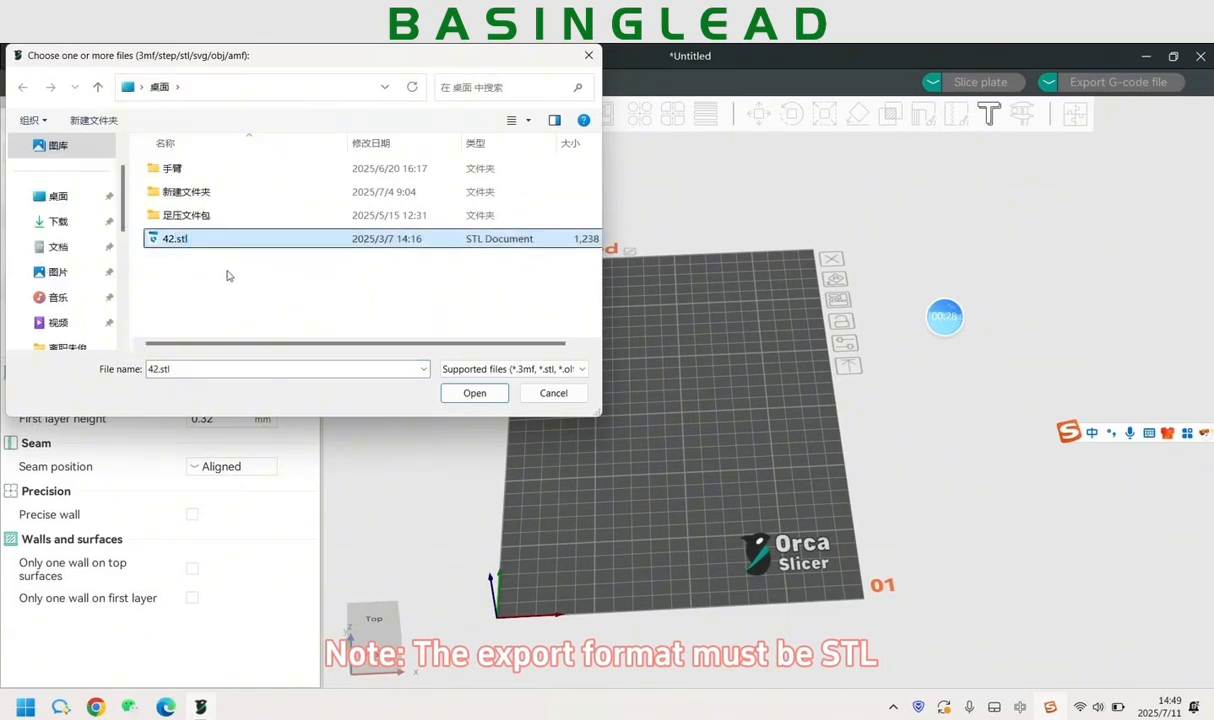
{"action": "left_click", "coordinate": [476, 394]}
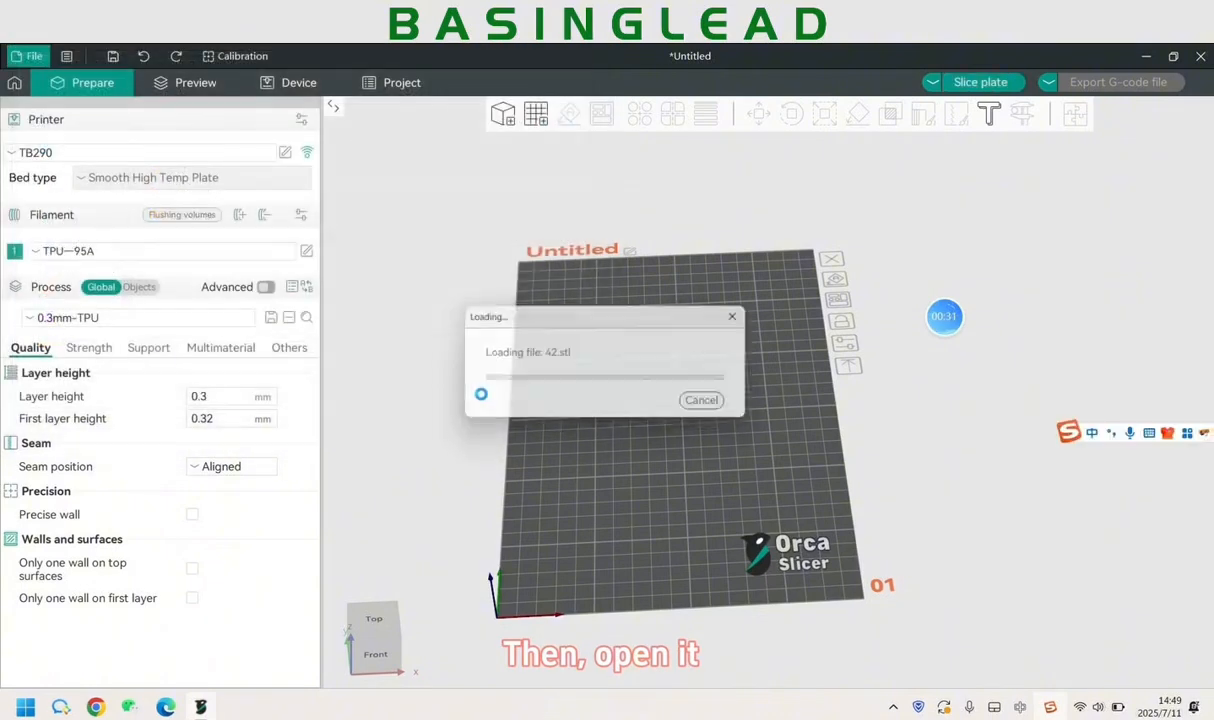
- Review the Quality and Strength parameters of the 0.3mm-TPU process preset
{"action": "scroll", "coordinate": [508, 404], "scroll_direction": "up", "scroll_amount": 3}
{"action": "left_click_drag", "start_coordinate": [527, 432], "coordinate": [496, 420]}
{"action": "left_click", "coordinate": [476, 422]}
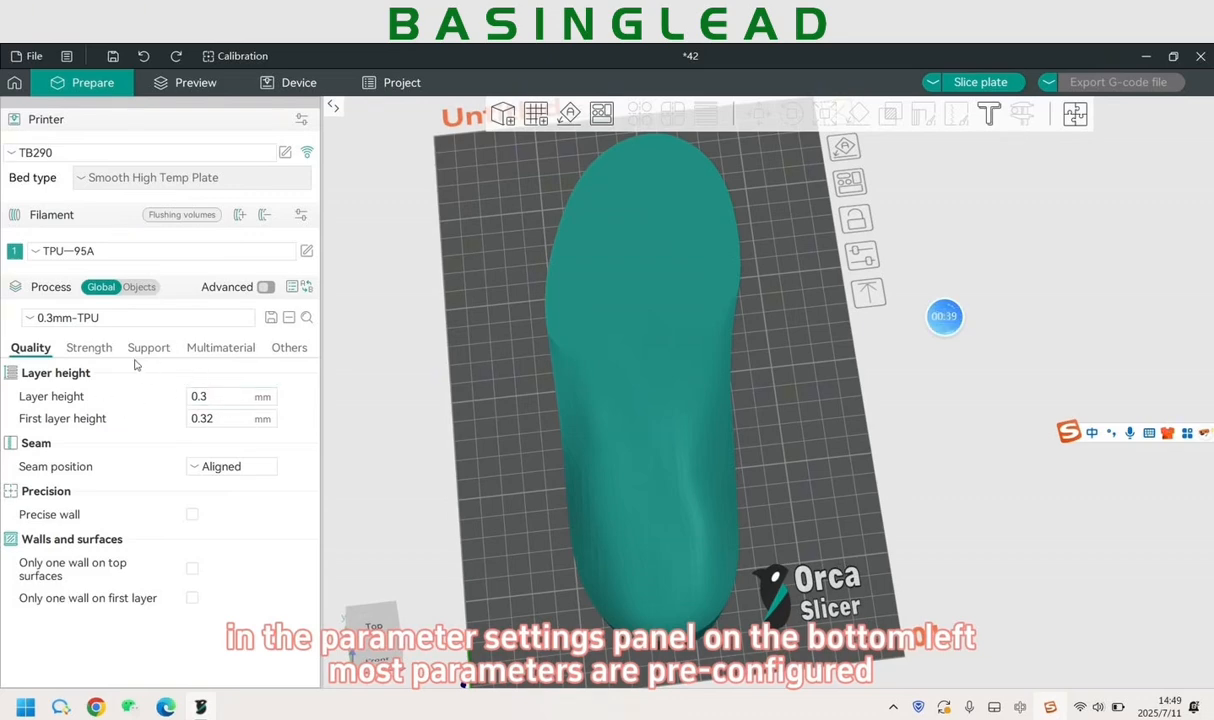
{"action": "left_click", "coordinate": [95, 351]}
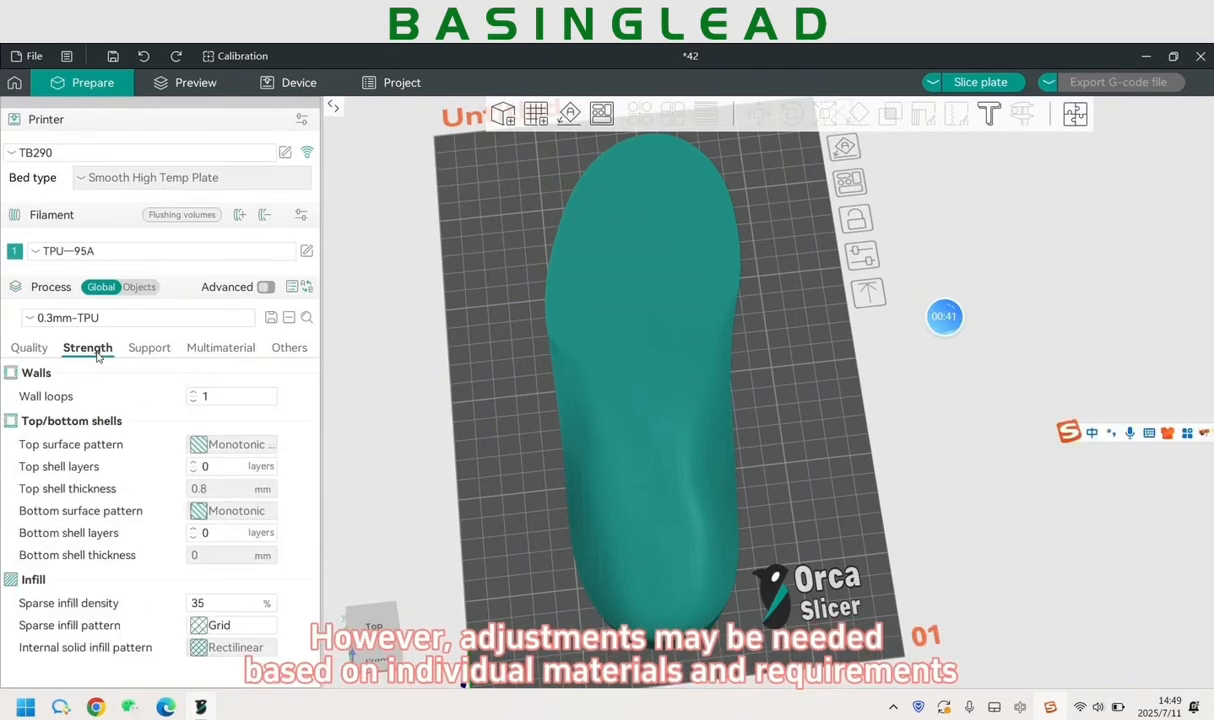
{"action": "left_click", "coordinate": [44, 350]}
{"action": "left_click", "coordinate": [81, 354]}
{"action": "scroll", "coordinate": [506, 393], "scroll_direction": "down", "scroll_amount": 3}
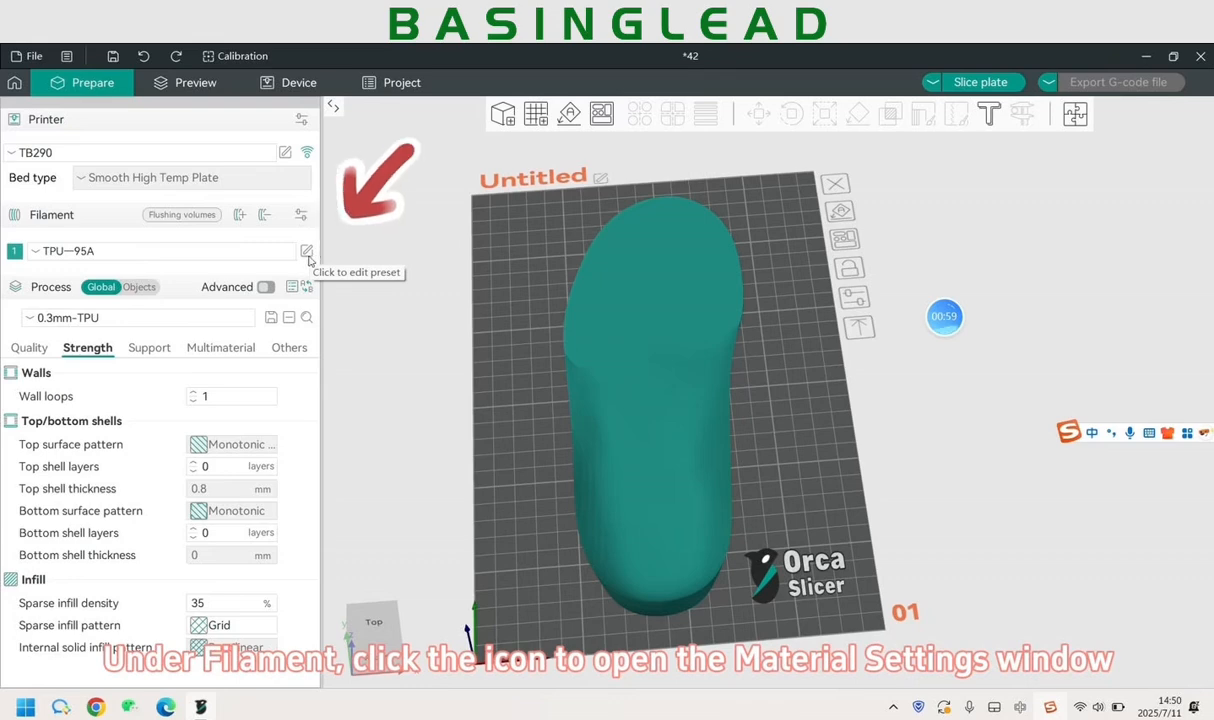
- Examine the print temperature settings of the TPU-95A filament preset, especially the first-layer nozzle temperature, and close the material settings
{"action": "left_click", "coordinate": [308, 255]}
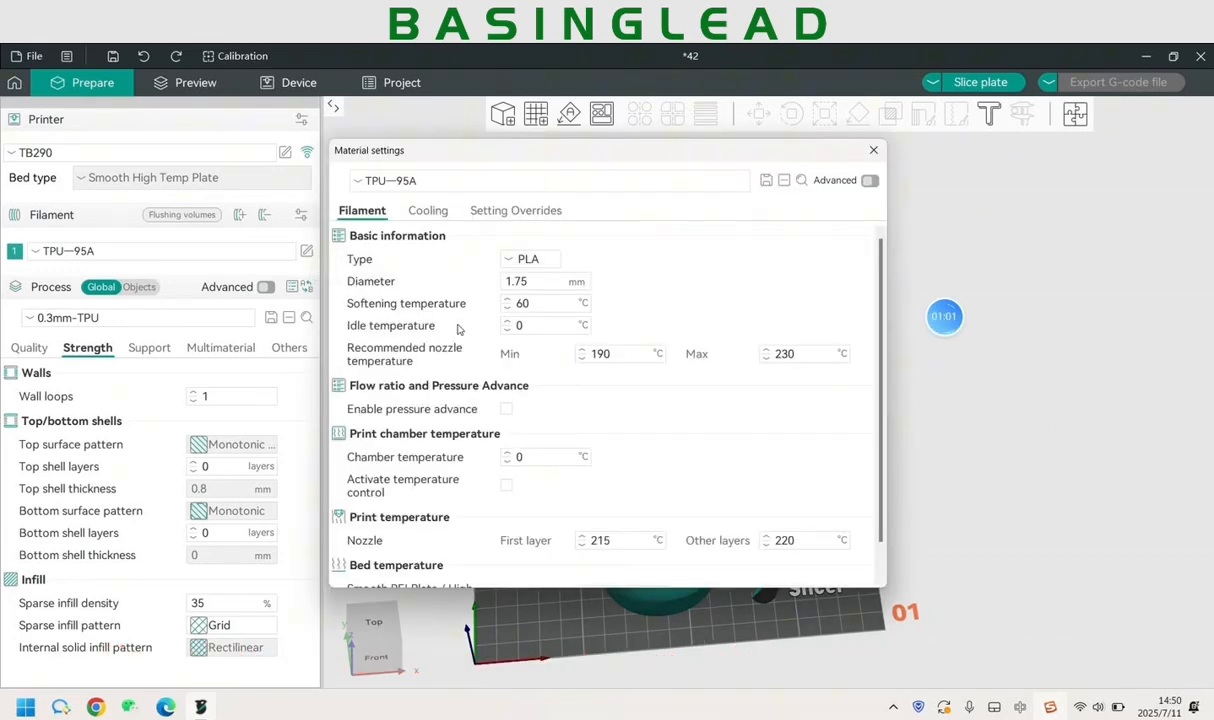
{"action": "scroll", "coordinate": [714, 414], "scroll_direction": "down", "scroll_amount": 1}
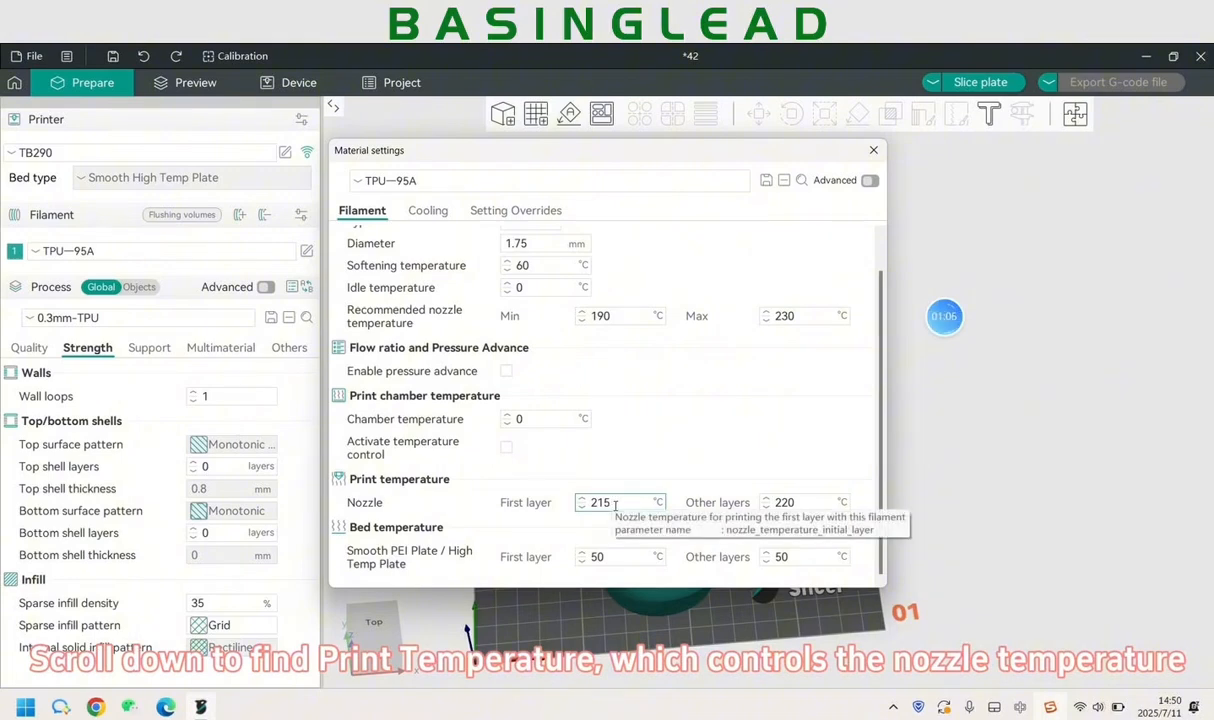
{"action": "left_click_drag", "start_coordinate": [615, 503], "coordinate": [595, 517]}
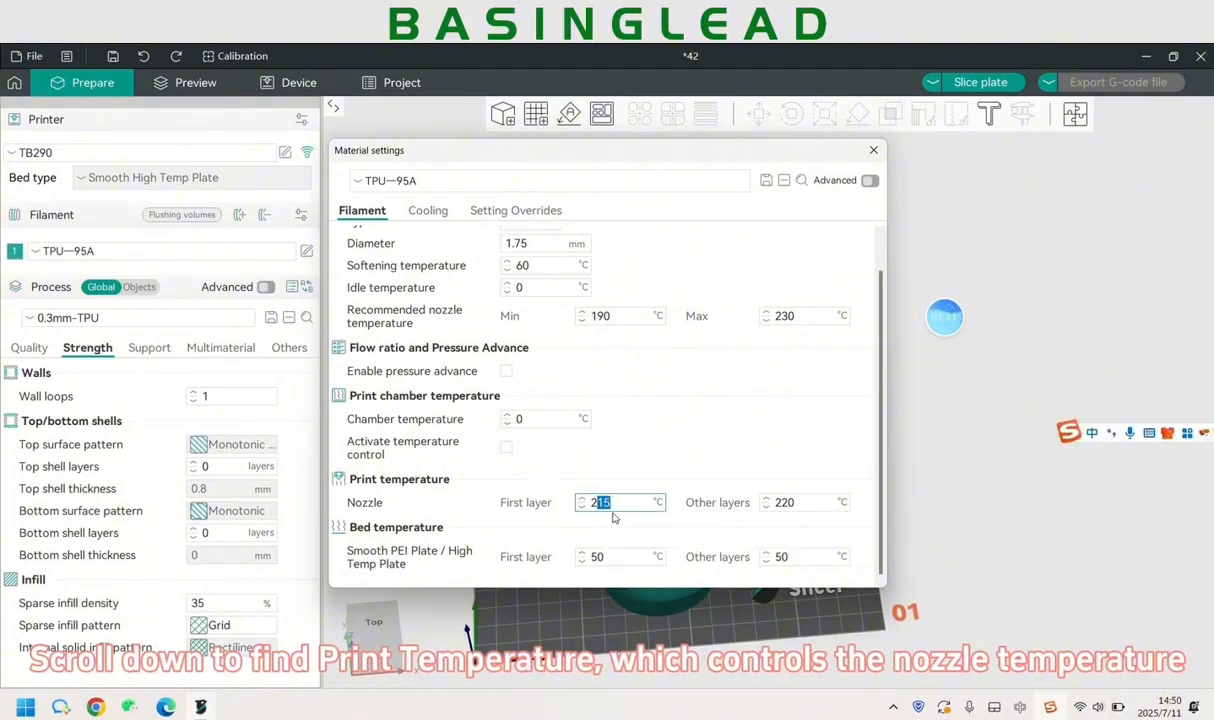
{"action": "left_click_drag", "start_coordinate": [626, 504], "coordinate": [572, 510]}
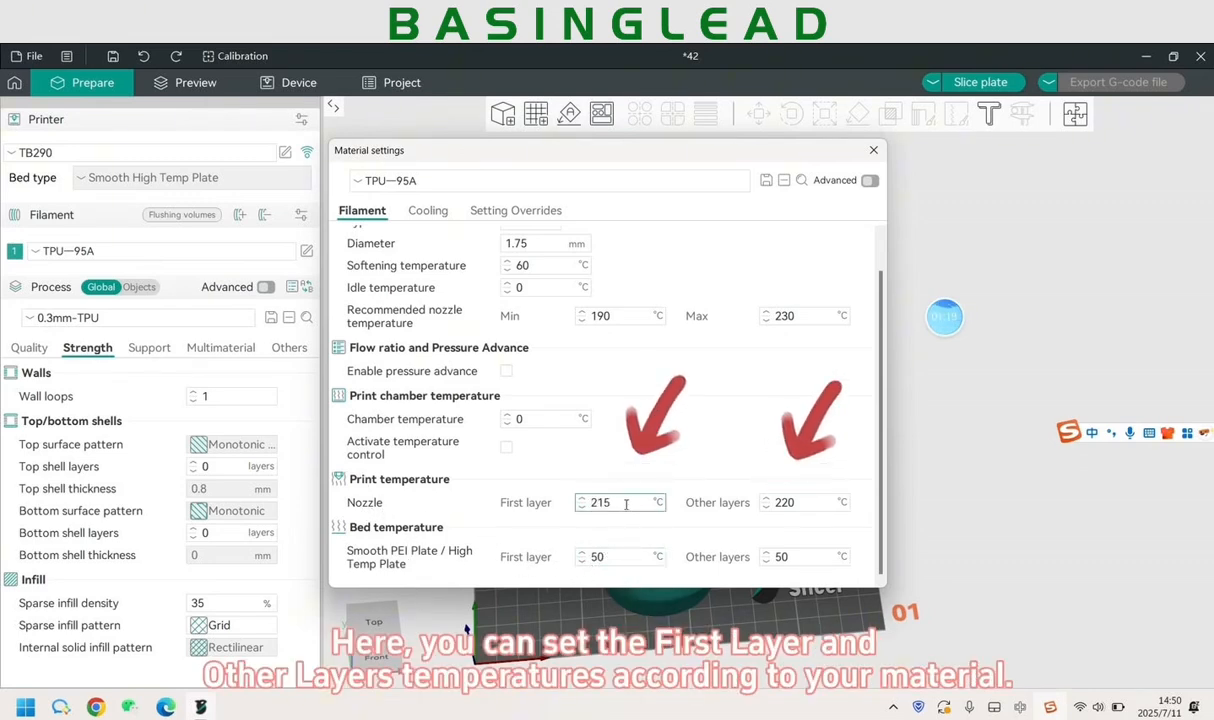
{"action": "left_click_drag", "start_coordinate": [620, 503], "coordinate": [478, 521]}
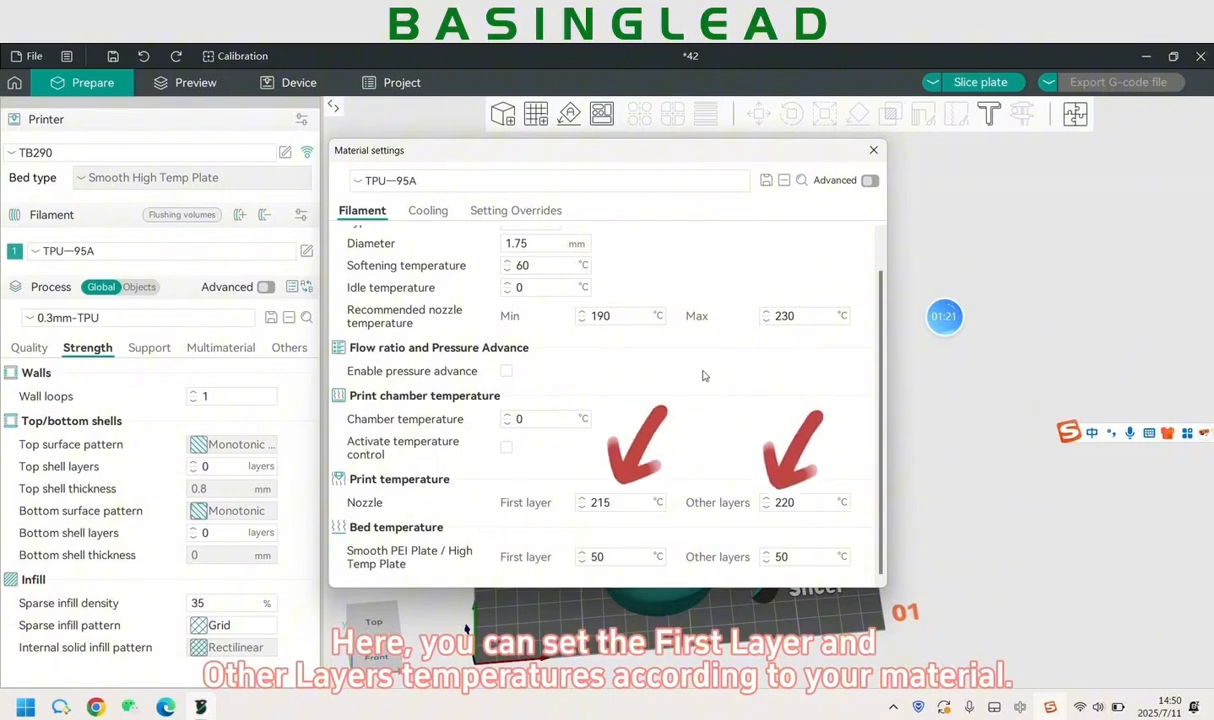
{"action": "left_click", "coordinate": [873, 150]}
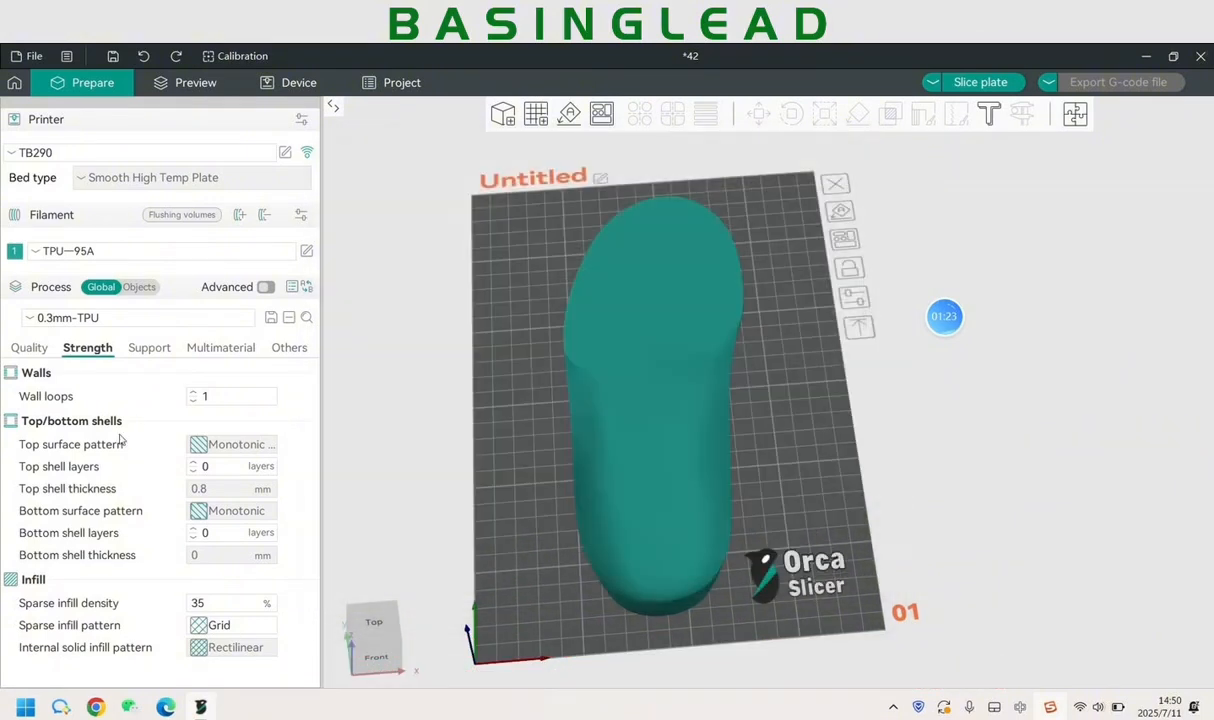
- Set the sparse infill pattern in the Strength settings to Gyroid and slice the plate
{"action": "scroll", "coordinate": [534, 463], "scroll_direction": "up", "scroll_amount": 2}
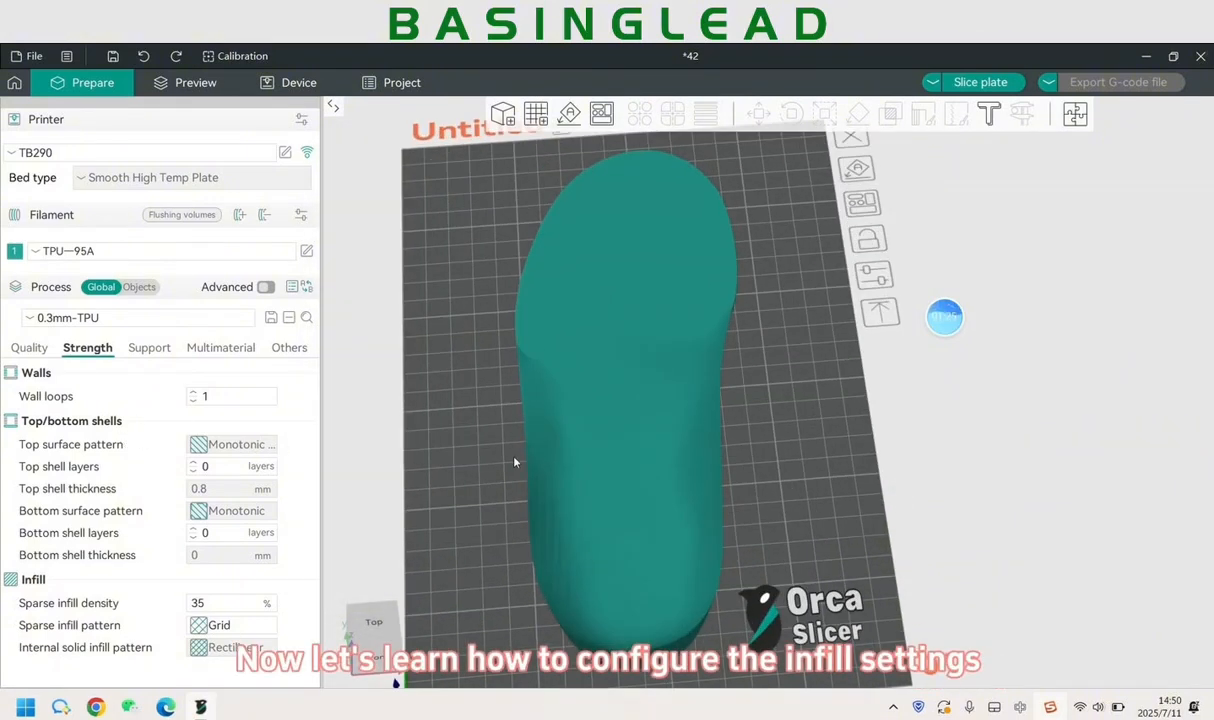
{"action": "left_click_drag", "start_coordinate": [515, 462], "coordinate": [482, 456]}
{"action": "scroll", "coordinate": [482, 456], "scroll_direction": "up", "scroll_amount": 1}
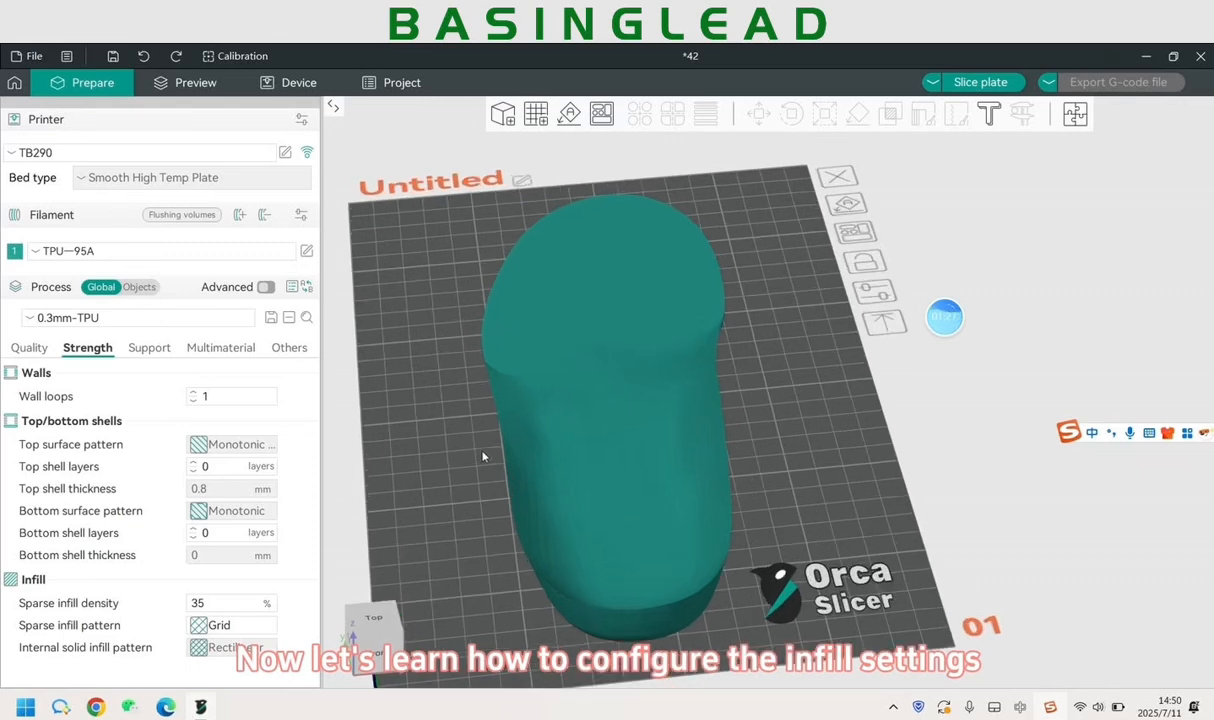
{"action": "left_click", "coordinate": [45, 349]}
{"action": "left_click", "coordinate": [77, 353]}
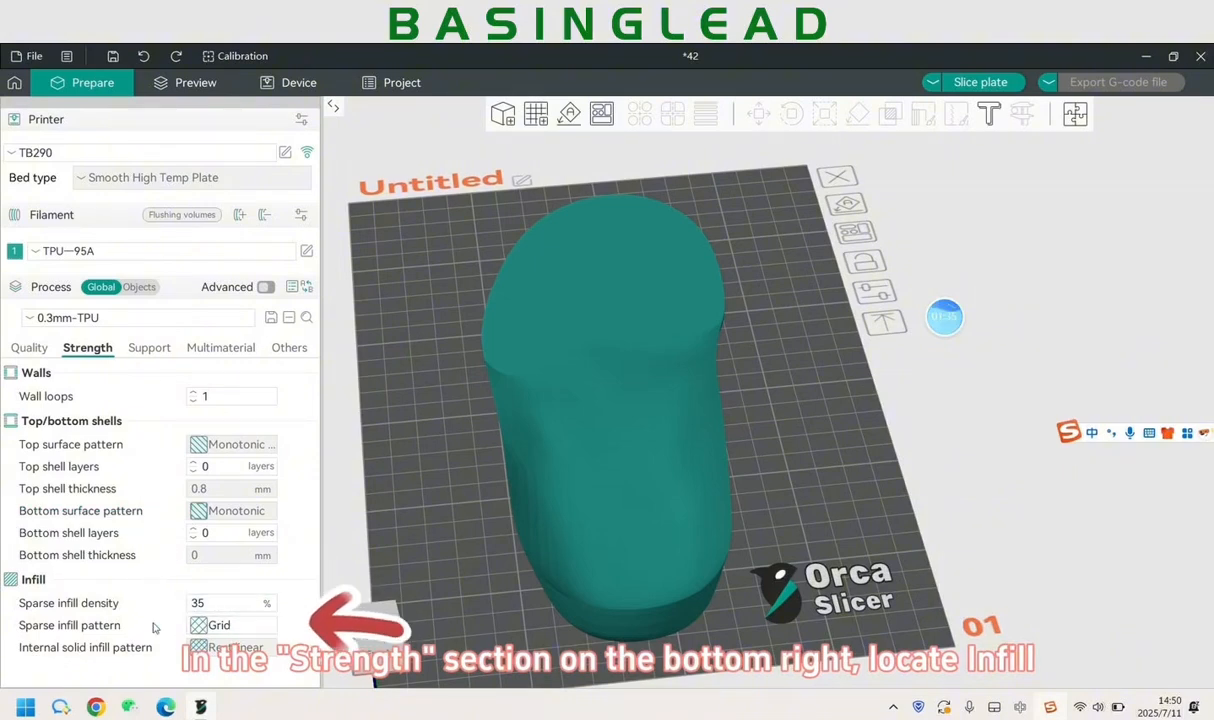
{"action": "left_click", "coordinate": [215, 625]}
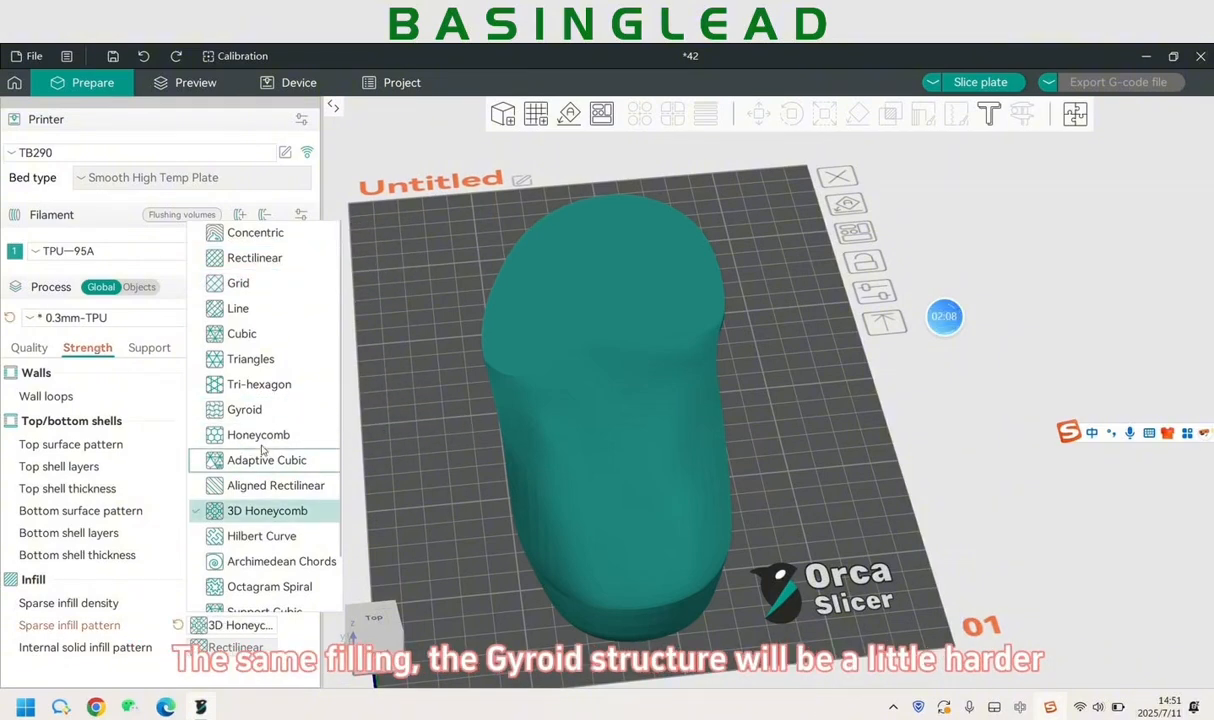
{"action": "left_click", "coordinate": [245, 410]}
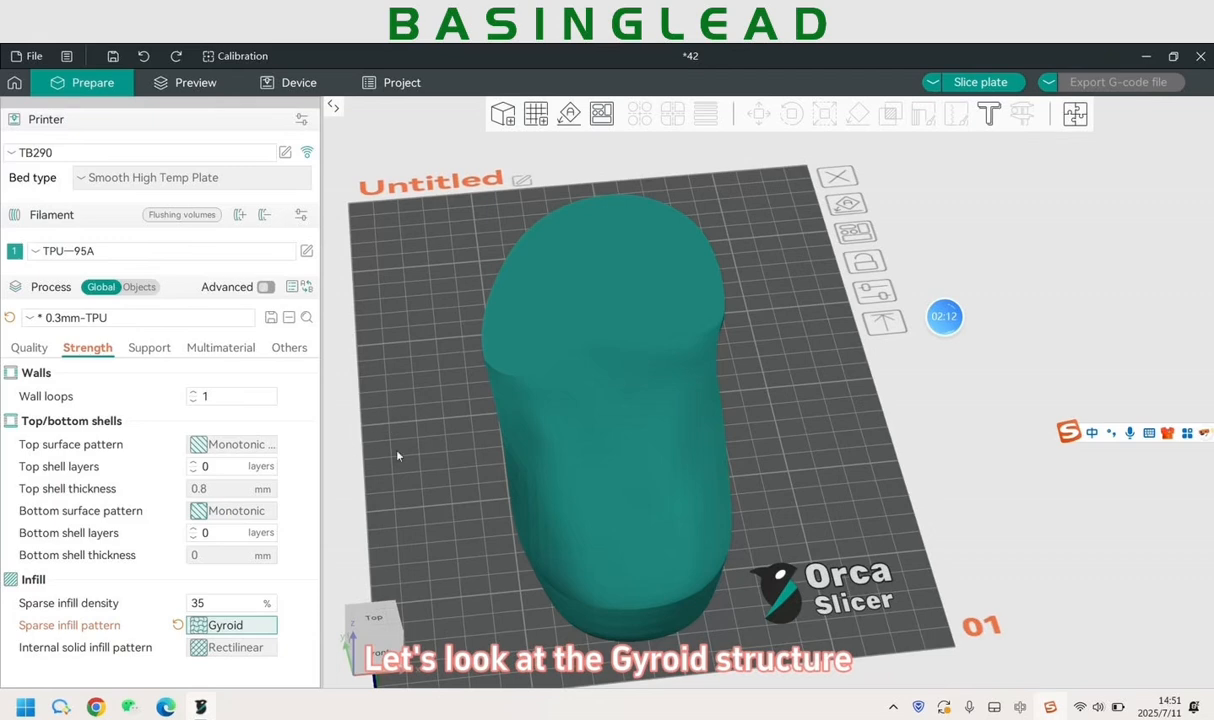
{"action": "left_click", "coordinate": [975, 83]}
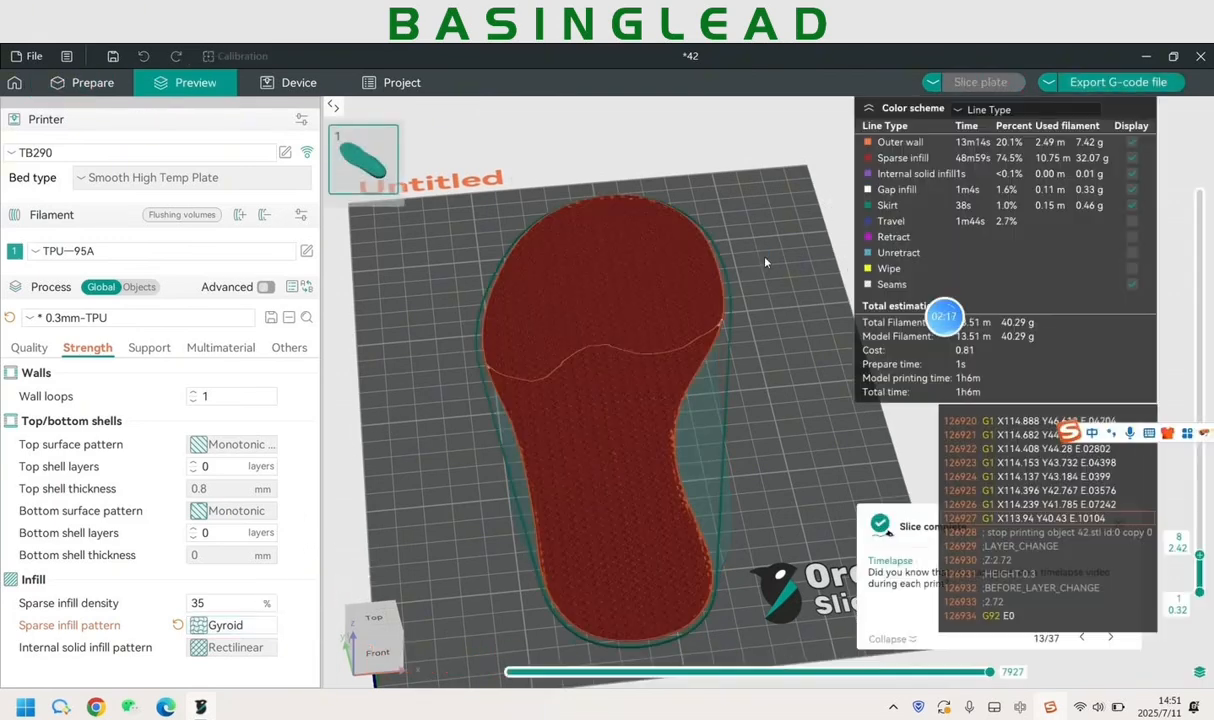
- Inspect the insole's Gyroid infill in the sliced preview, both up close and from a low side angle
{"action": "scroll", "coordinate": [765, 263], "scroll_direction": "up", "scroll_amount": 6}
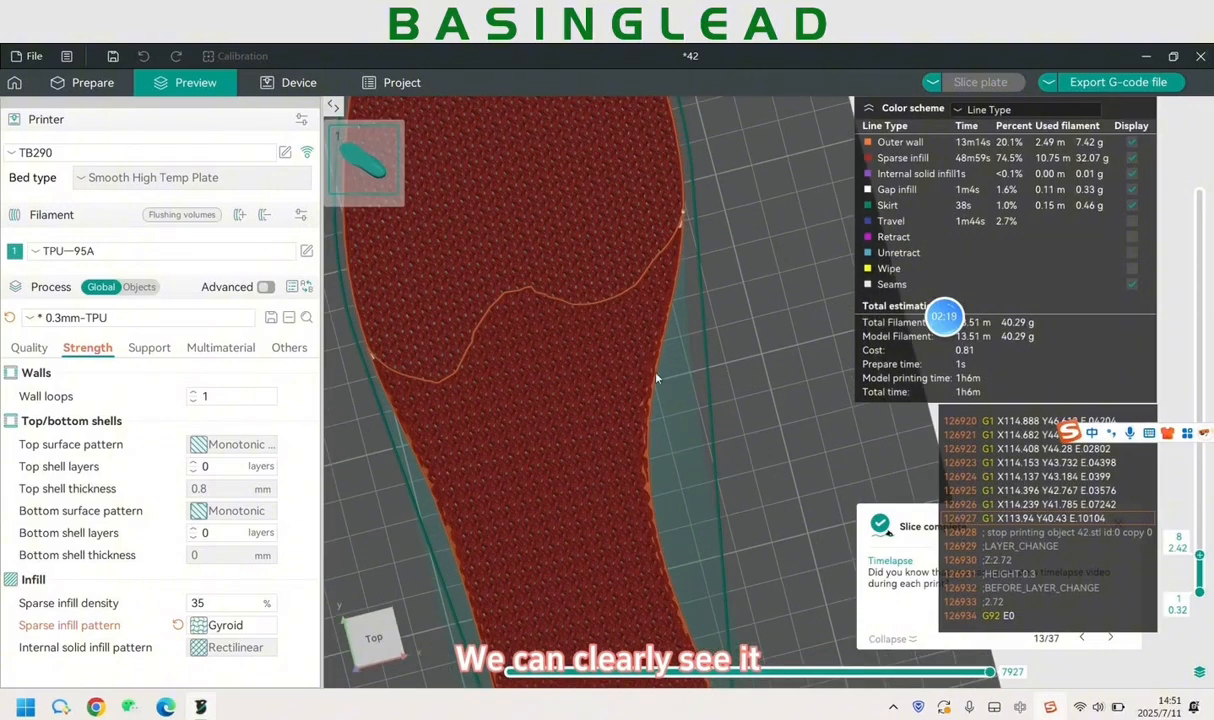
{"action": "scroll", "coordinate": [600, 450], "scroll_direction": "up", "scroll_amount": 3}
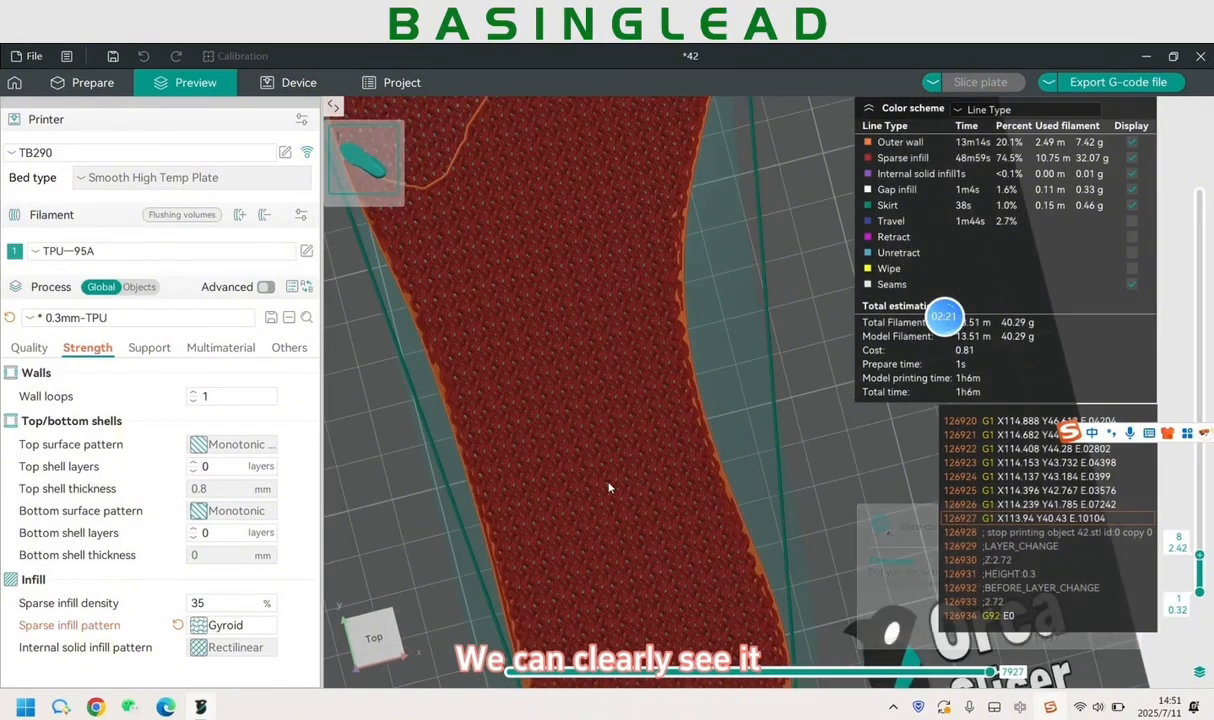
{"action": "scroll", "coordinate": [631, 461], "scroll_direction": "down", "scroll_amount": 3}
{"action": "scroll", "coordinate": [684, 469], "scroll_direction": "down", "scroll_amount": 3}
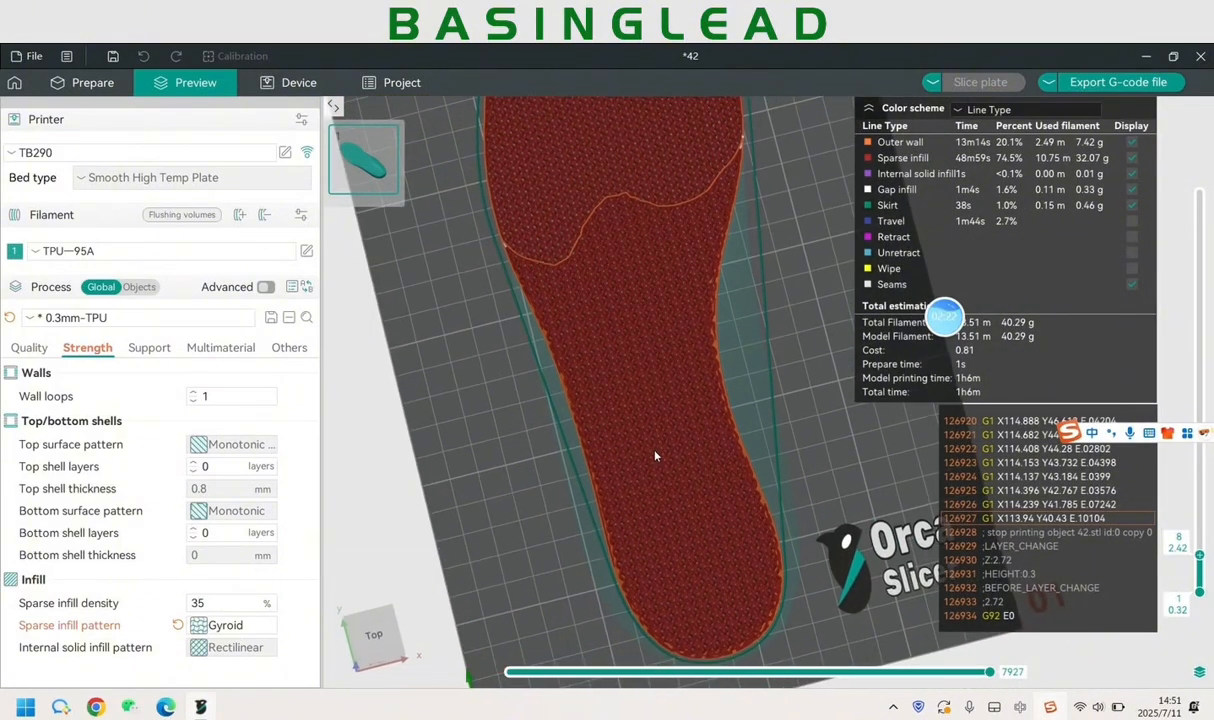
{"action": "left_click_drag", "start_coordinate": [653, 455], "coordinate": [634, 352]}
{"action": "scroll", "coordinate": [642, 326], "scroll_direction": "up", "scroll_amount": 3}
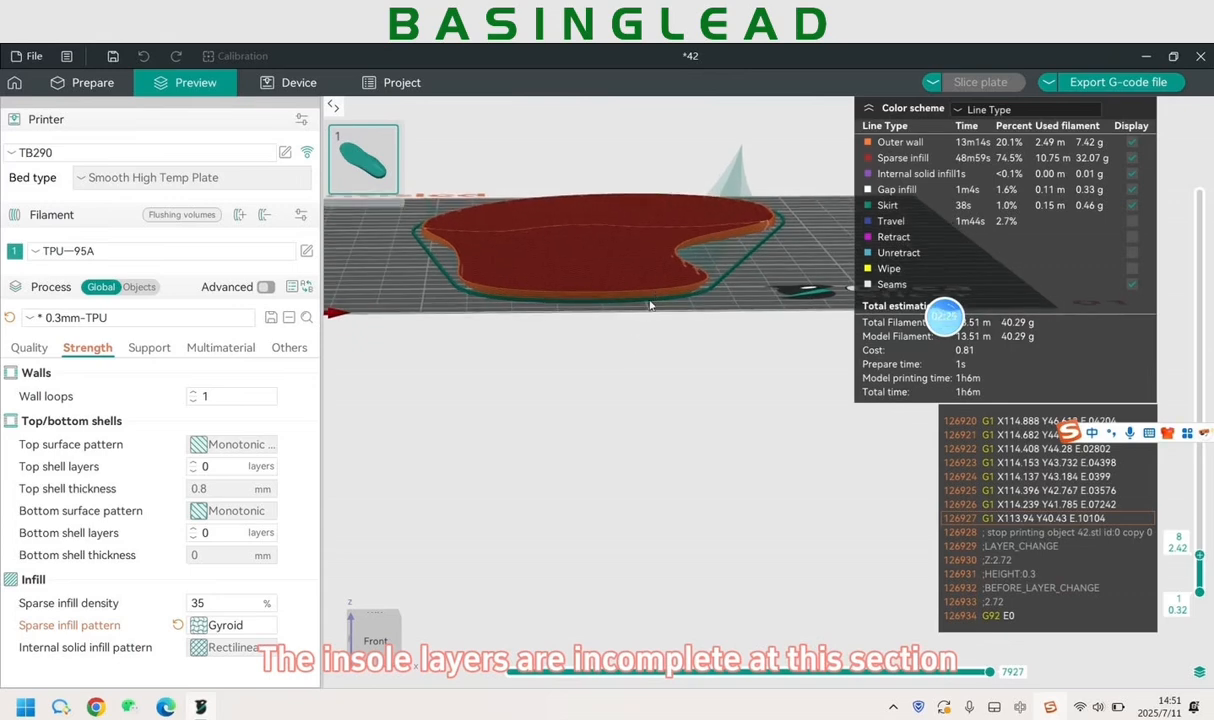
{"action": "left_click_drag", "start_coordinate": [650, 306], "coordinate": [664, 371]}
{"action": "scroll", "coordinate": [661, 389], "scroll_direction": "down", "scroll_amount": 3}
{"action": "scroll", "coordinate": [630, 360], "scroll_direction": "down", "scroll_amount": 2}
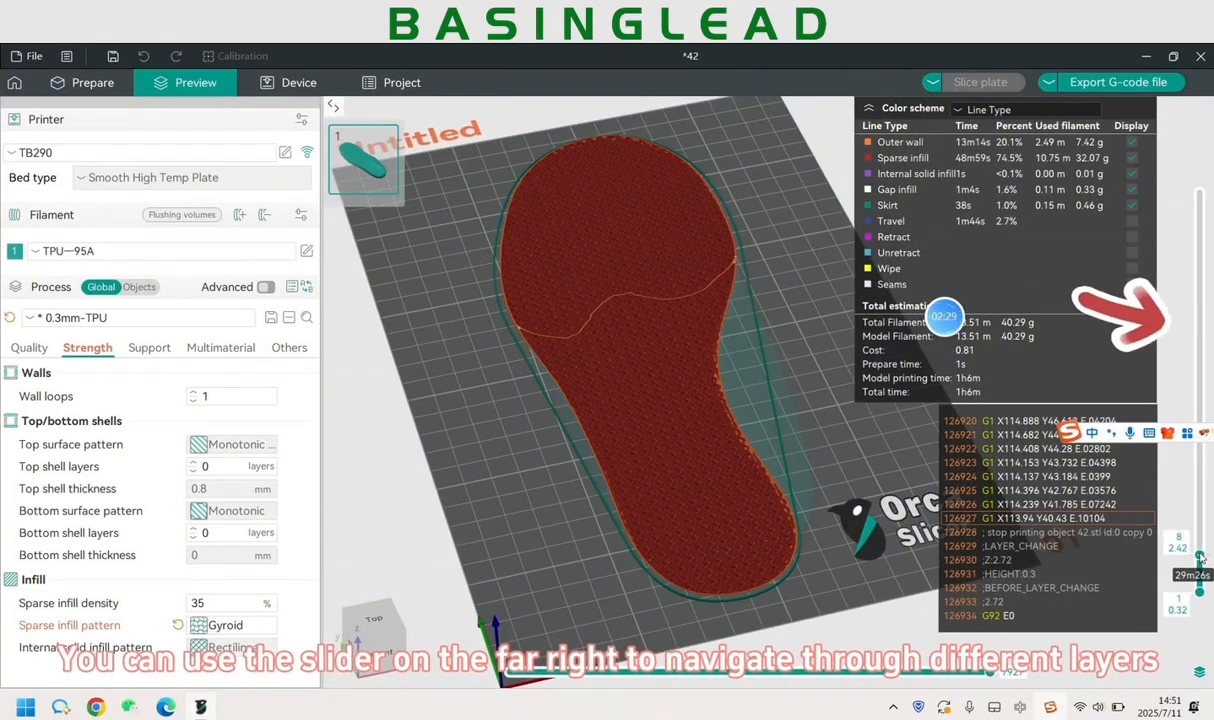
- Raise the displayed layer range of the sliced preview to layer 9 and on up to the top layer, 88
{"action": "mouse_move", "coordinate": [1200, 545]}
{"action": "left_mouse_down"}
{"action": "mouse_move", "coordinate": [1198, 432]}
{"action": "mouse_move", "coordinate": [1192, 550]}
{"action": "left_mouse_up"}
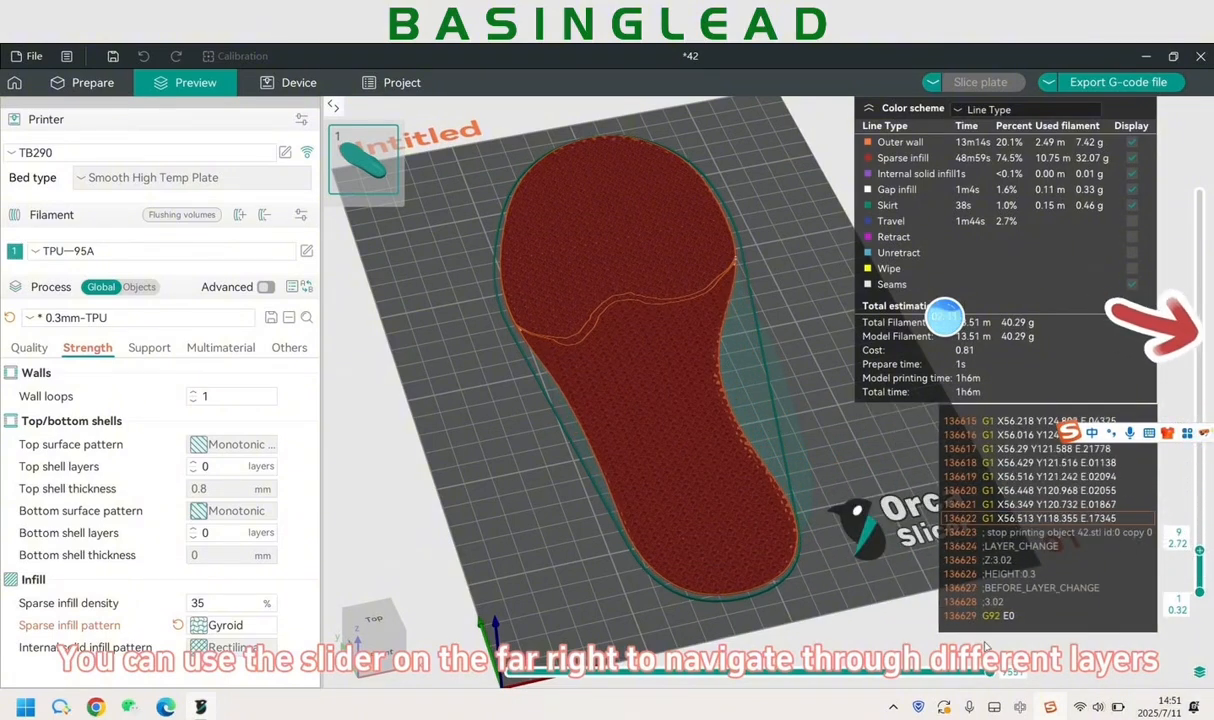
{"action": "mouse_move", "coordinate": [998, 674]}
{"action": "left_mouse_down"}
{"action": "mouse_move", "coordinate": [840, 676]}
{"action": "mouse_move", "coordinate": [951, 672]}
{"action": "left_mouse_up"}
{"action": "left_click_drag", "start_coordinate": [1199, 551], "coordinate": [1199, 192]}
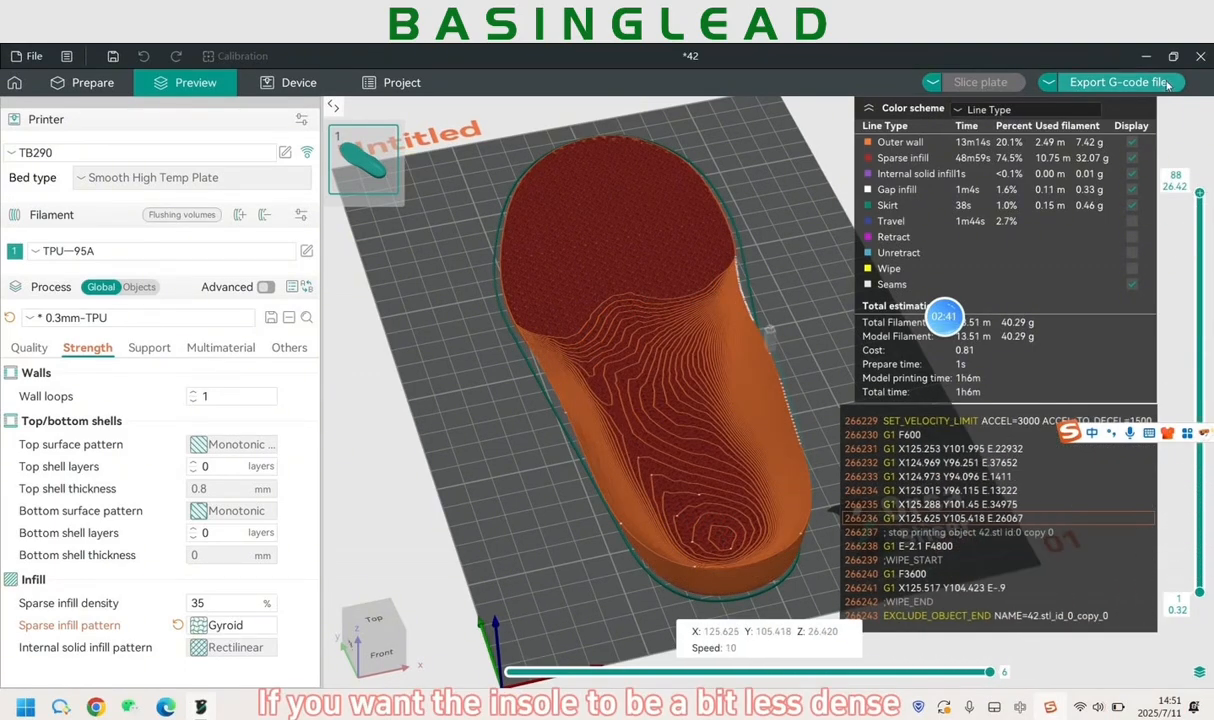
- Open the sparse infill density value for editing in the Strength settings
{"action": "scroll", "coordinate": [631, 385], "scroll_direction": "up", "scroll_amount": 3}
{"action": "left_click_drag", "start_coordinate": [631, 385], "coordinate": [545, 429]}
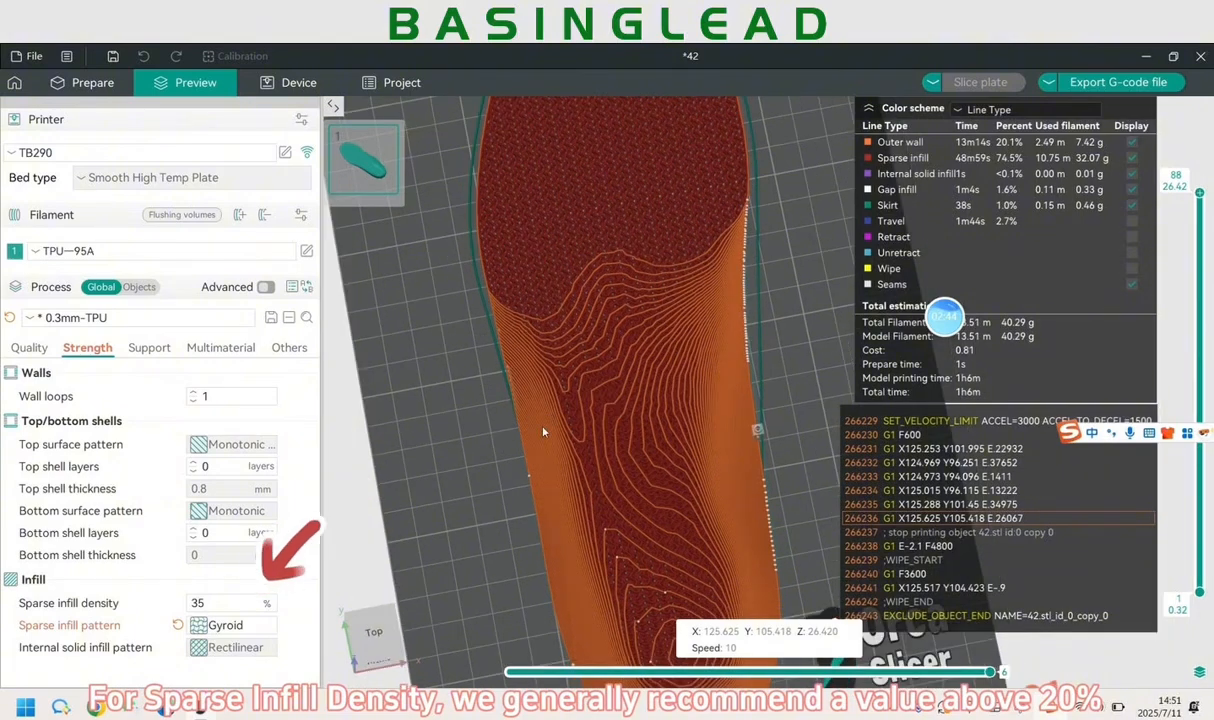
{"action": "double_click", "coordinate": [213, 604]}
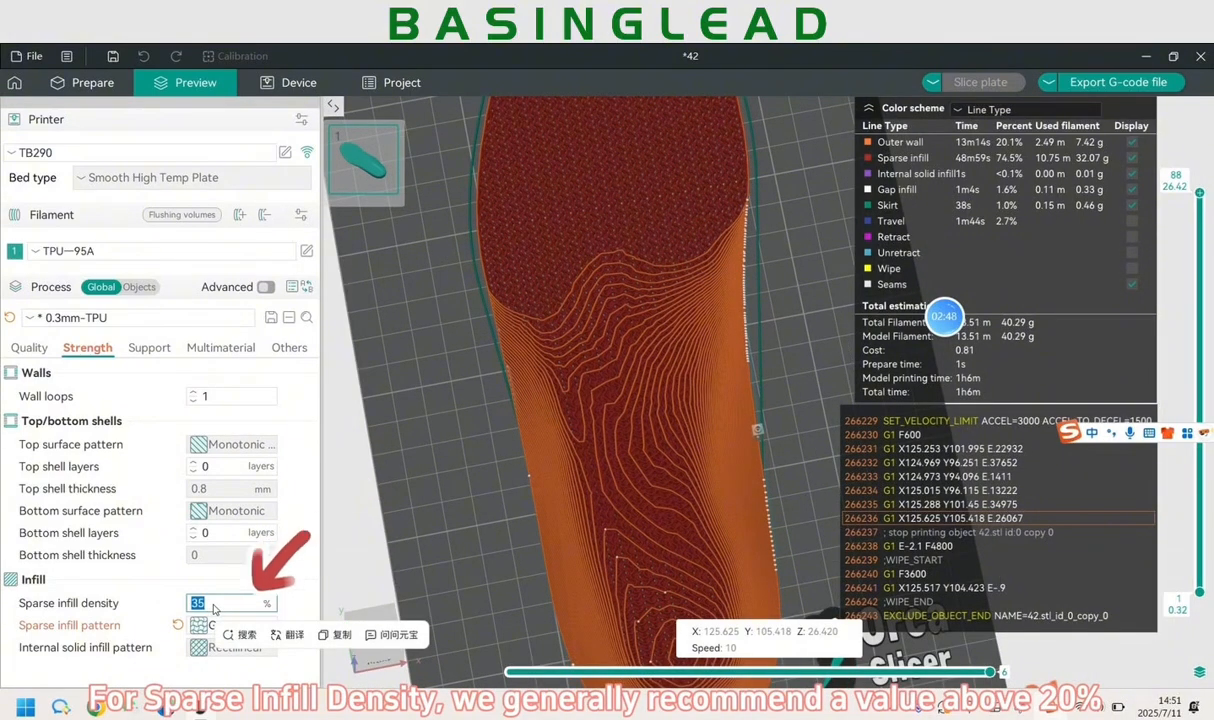
{"action": "left_click", "coordinate": [214, 609]}
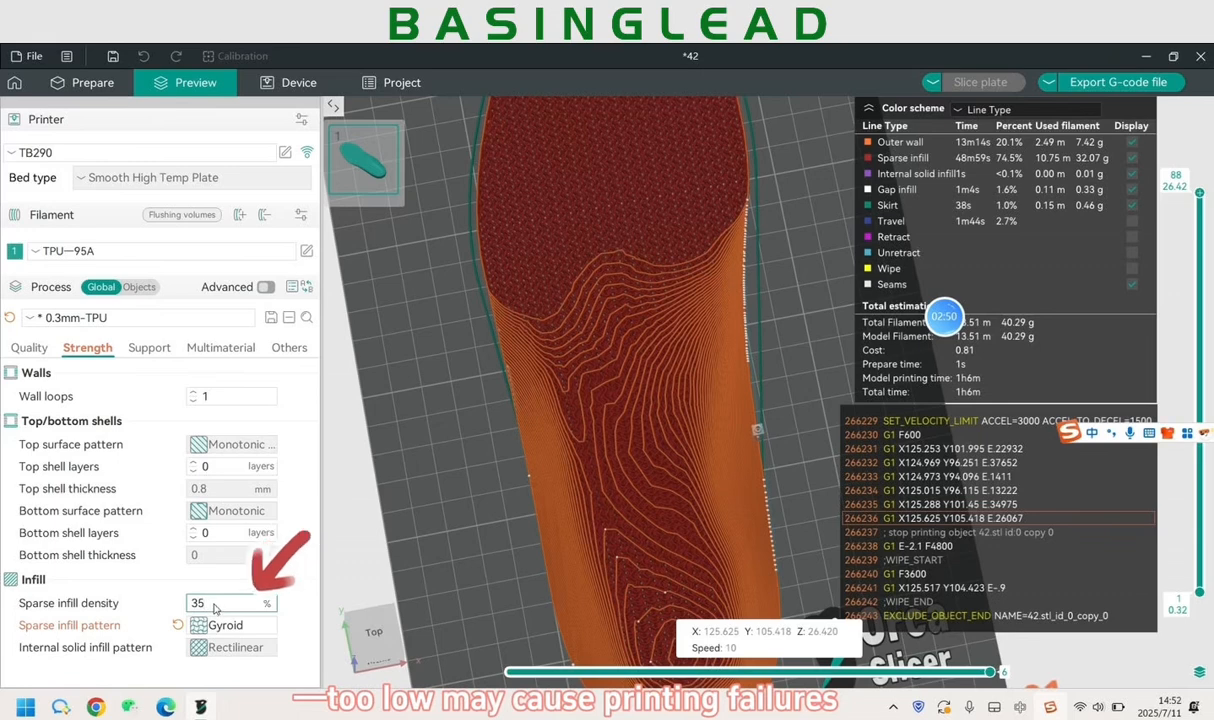
{"action": "double_click", "coordinate": [213, 606]}
{"action": "left_click", "coordinate": [213, 606]}
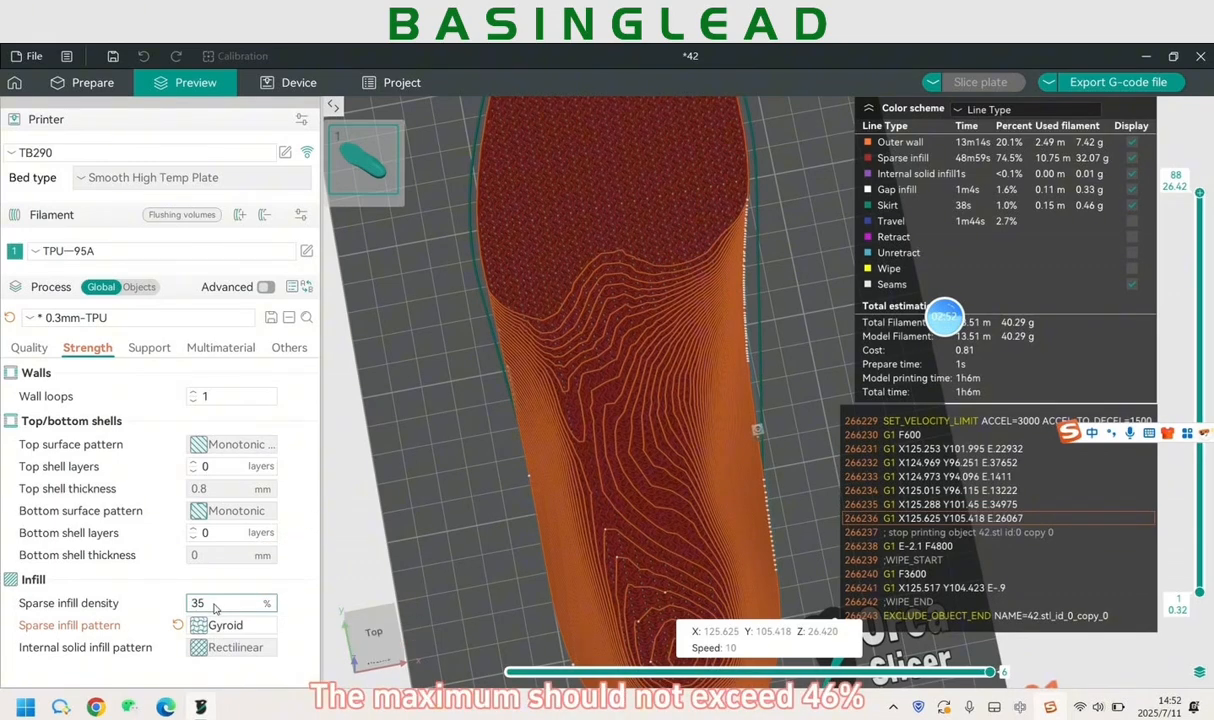
{"action": "double_click", "coordinate": [215, 604]}
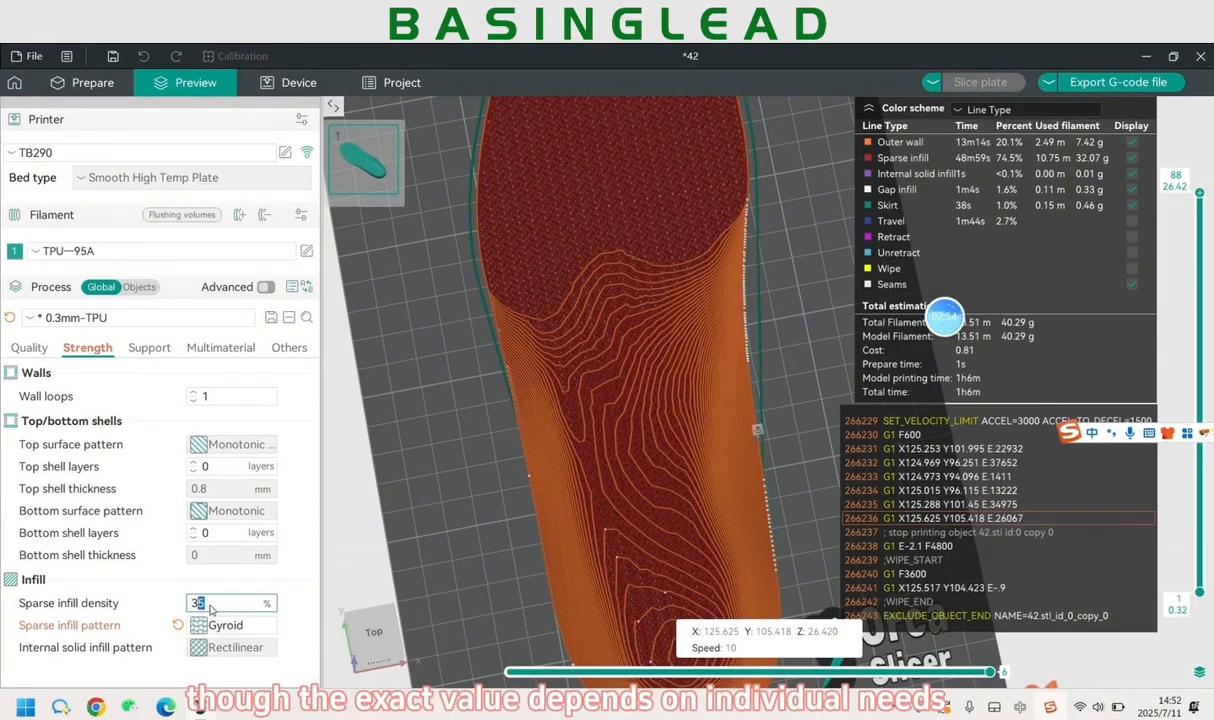
{"action": "left_click", "coordinate": [221, 606]}
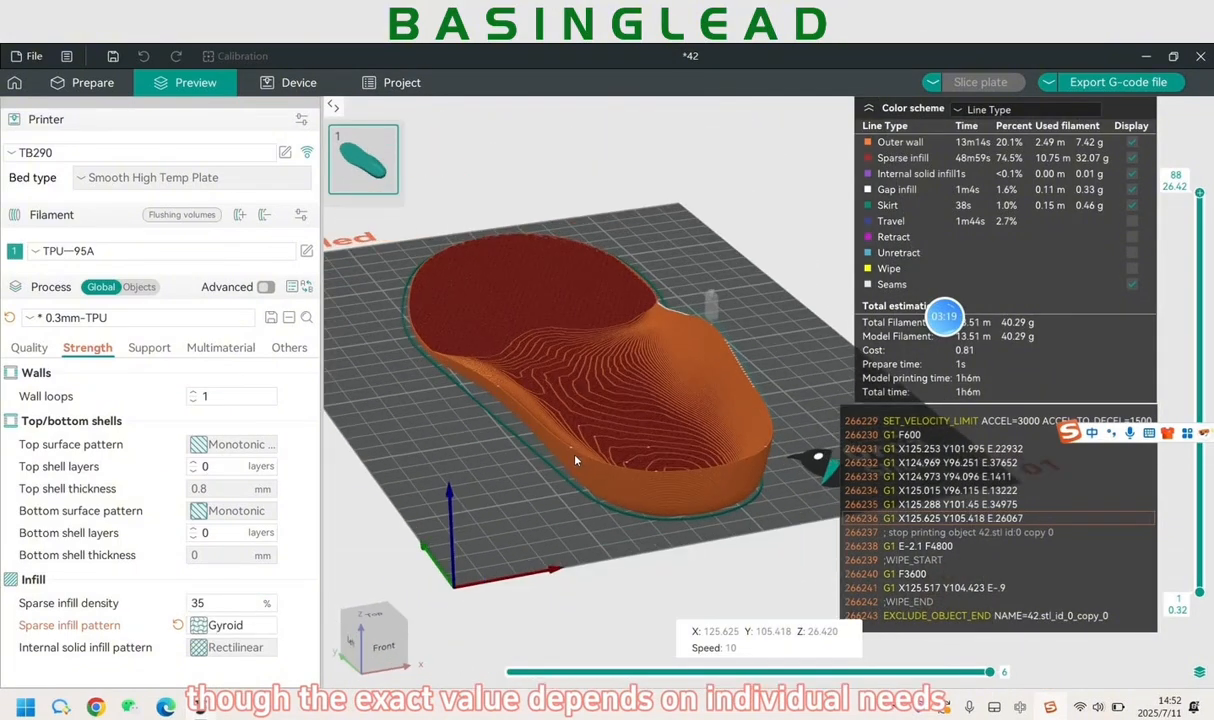
- Check the first-layer and other-layer nozzle temperatures of the TPU-95A filament and close the material settings
{"action": "mouse_move", "coordinate": [942, 316]}
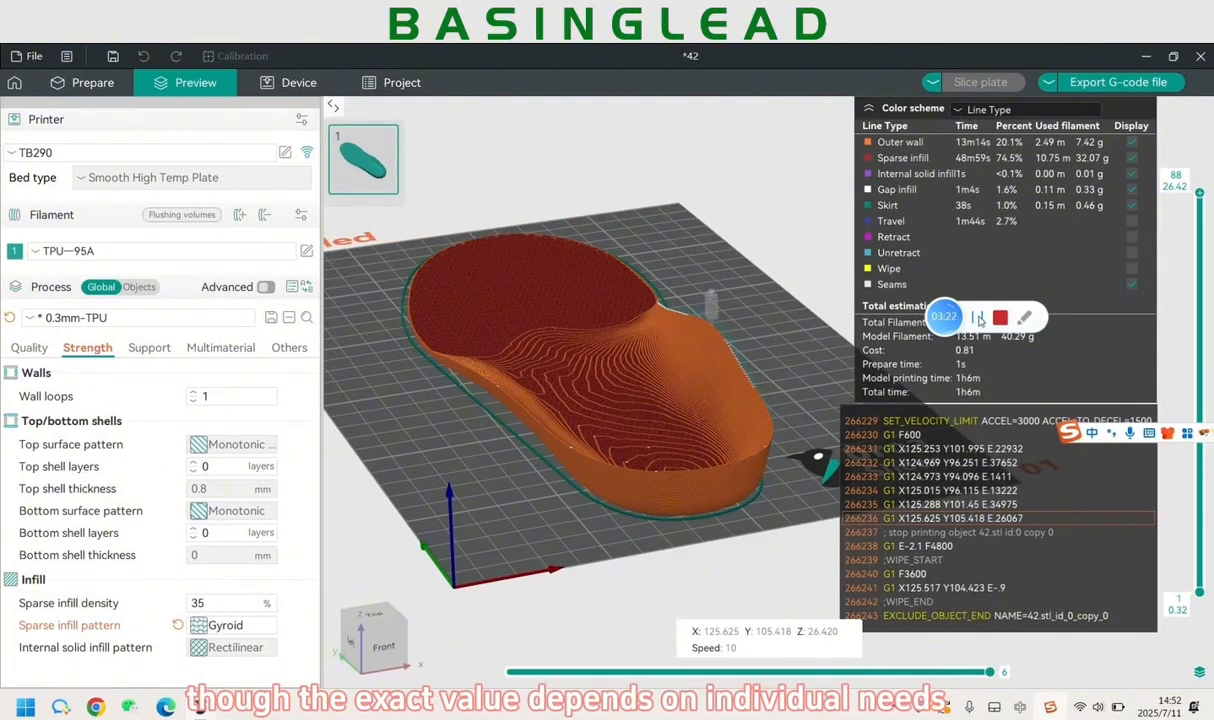
{"action": "left_click_drag", "start_coordinate": [734, 328], "coordinate": [603, 366]}
{"action": "scroll", "coordinate": [745, 320], "scroll_direction": "up", "scroll_amount": 1}
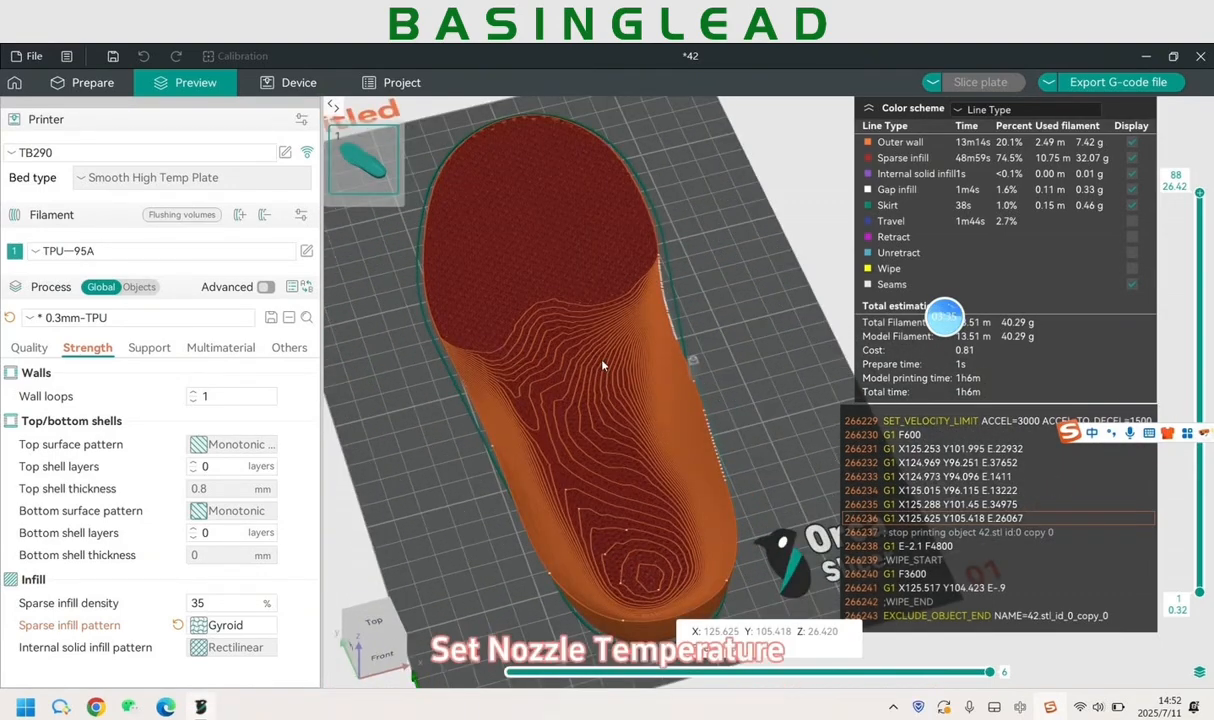
{"action": "left_click", "coordinate": [306, 250]}
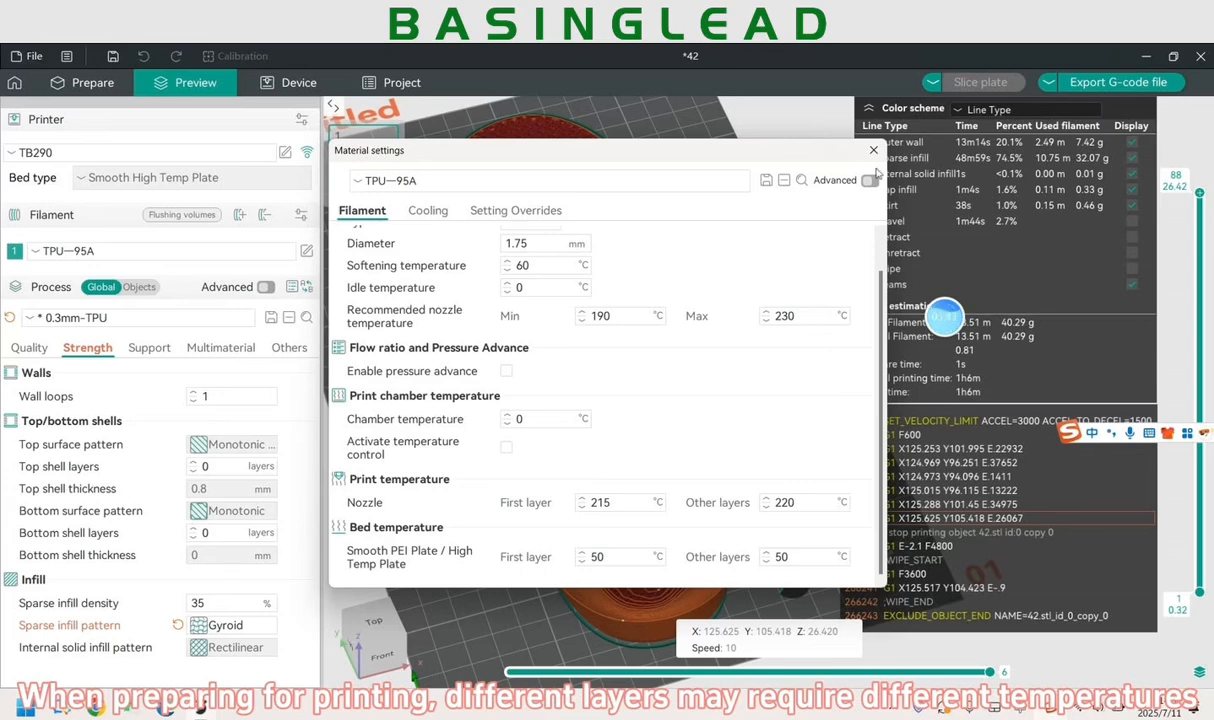
{"action": "left_click", "coordinate": [873, 150]}
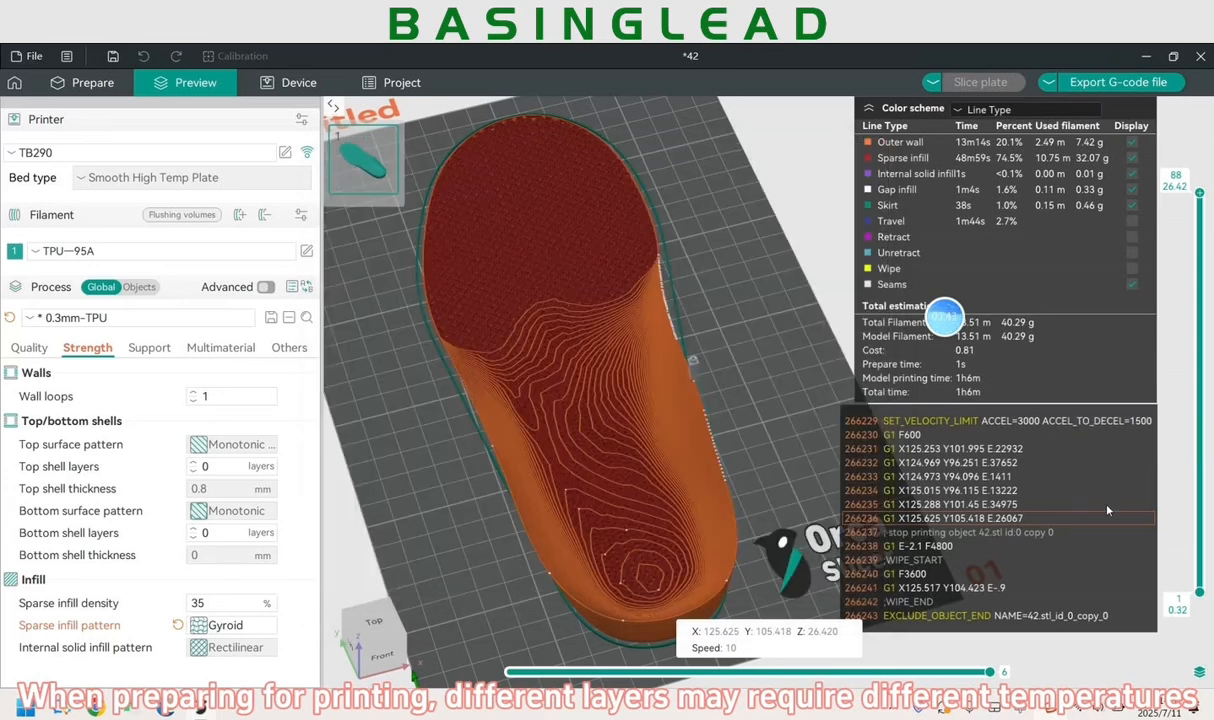
- Bring the displayed layer range down to layer 40 and add the custom G-code M104 S210 there
{"action": "left_click", "coordinate": [1198, 358]}
{"action": "left_click_drag", "start_coordinate": [1190, 386], "coordinate": [1196, 417]}
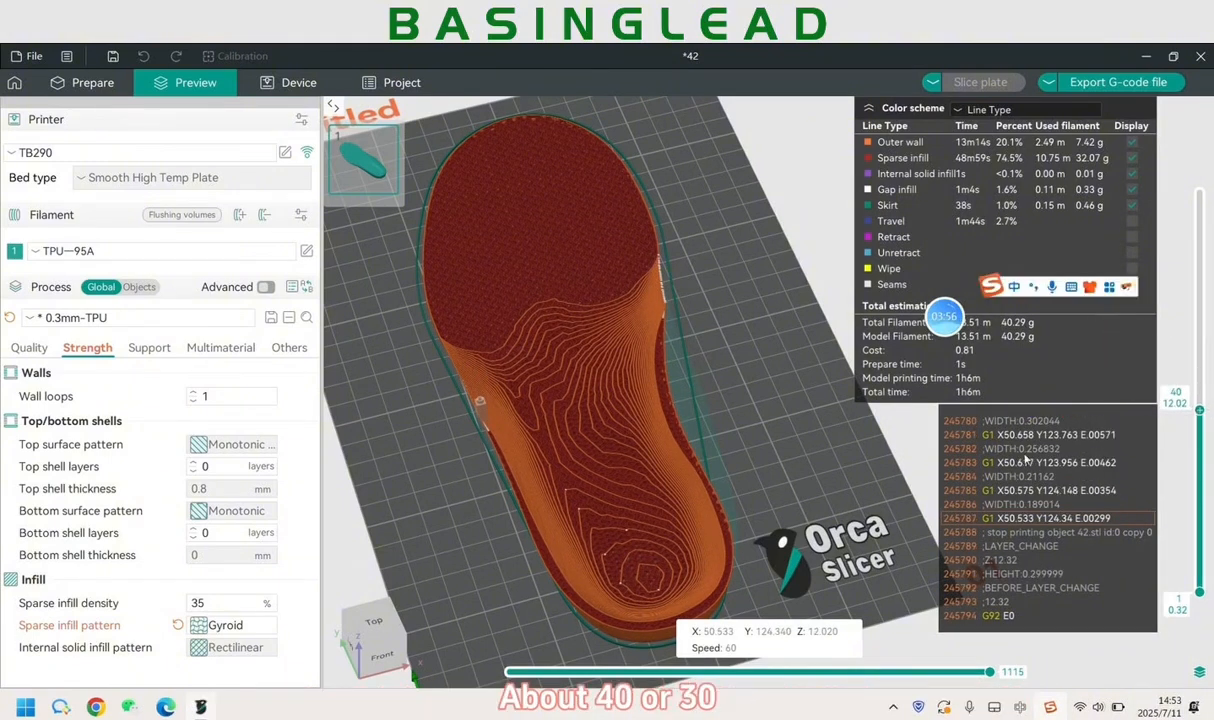
{"action": "right_click", "coordinate": [1202, 412]}
{"action": "left_click", "coordinate": [1110, 434]}
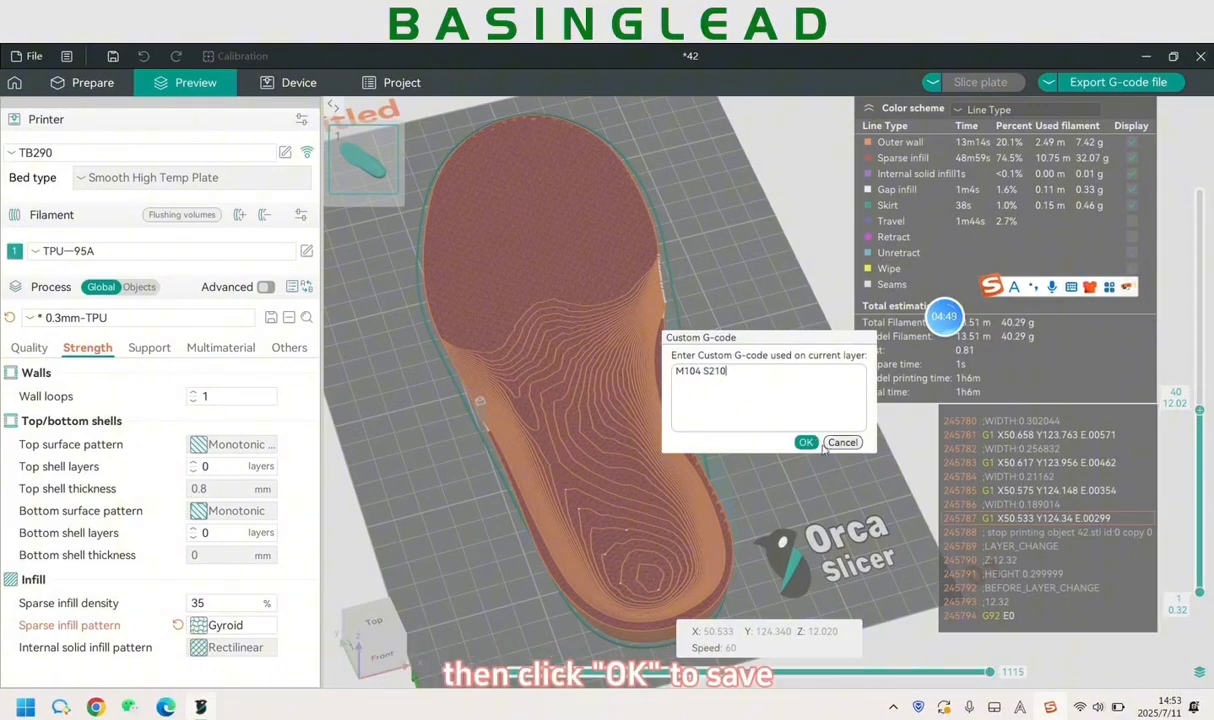
{"action": "left_click", "coordinate": [806, 443]}
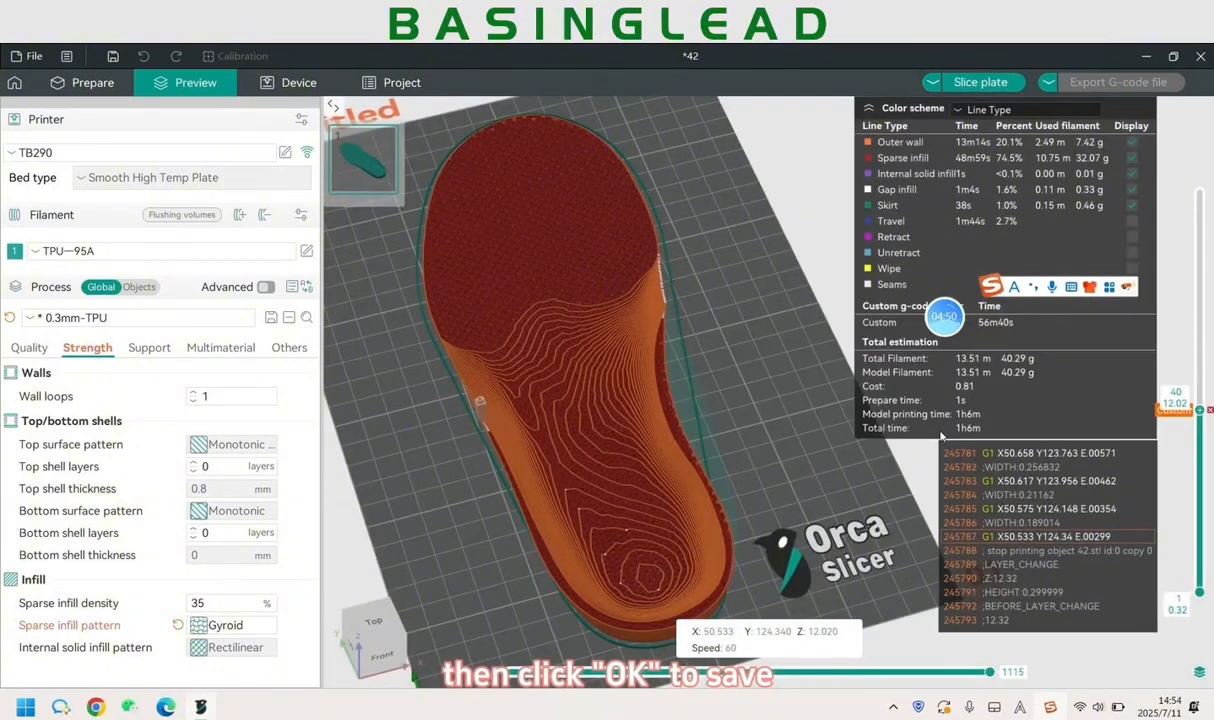
- Bring the displayed layer range down to layer 30 and add the custom G-code M104 S215 there
{"action": "left_click", "coordinate": [1197, 450]}
{"action": "left_click", "coordinate": [1198, 411]}
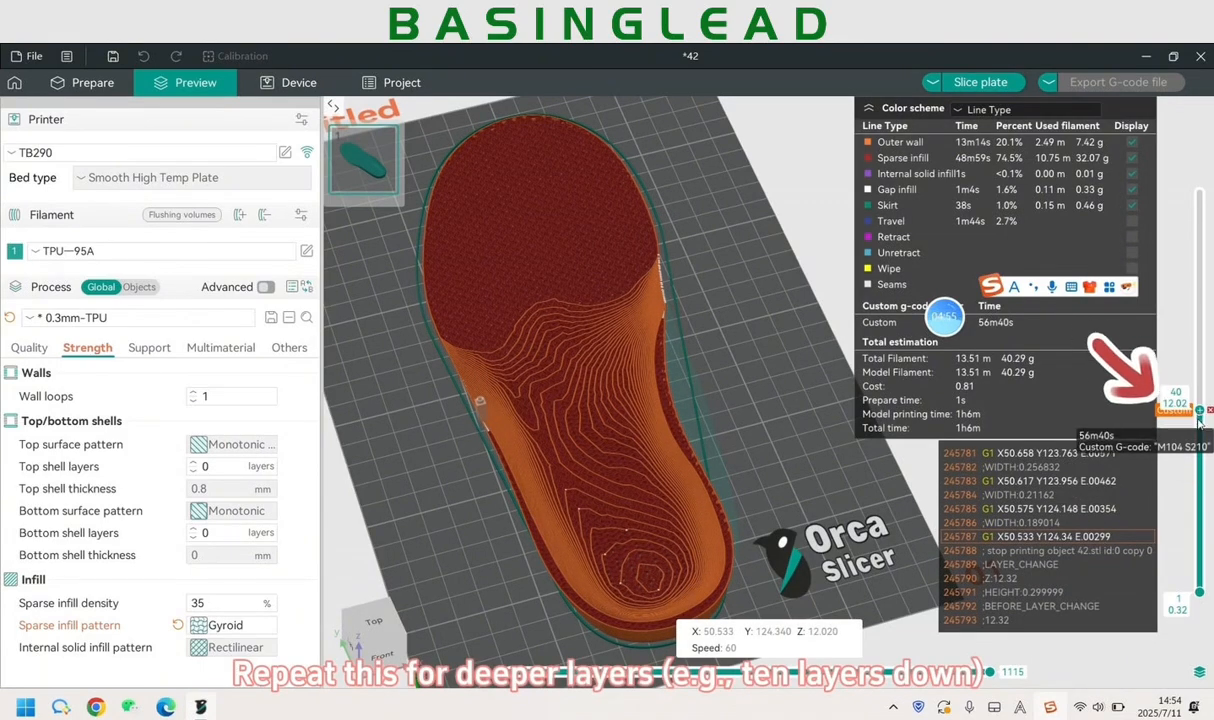
{"action": "left_click_drag", "start_coordinate": [1199, 412], "coordinate": [1197, 462]}
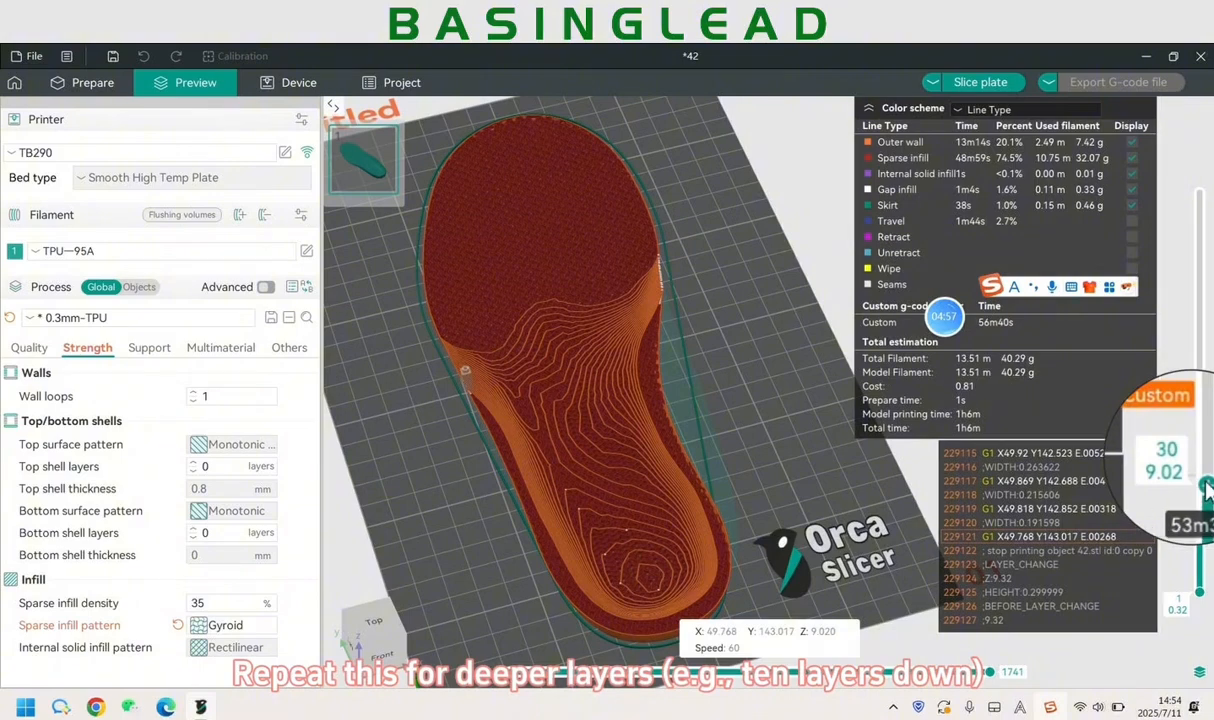
{"action": "right_click", "coordinate": [1198, 458]}
{"action": "left_click", "coordinate": [1150, 481]}
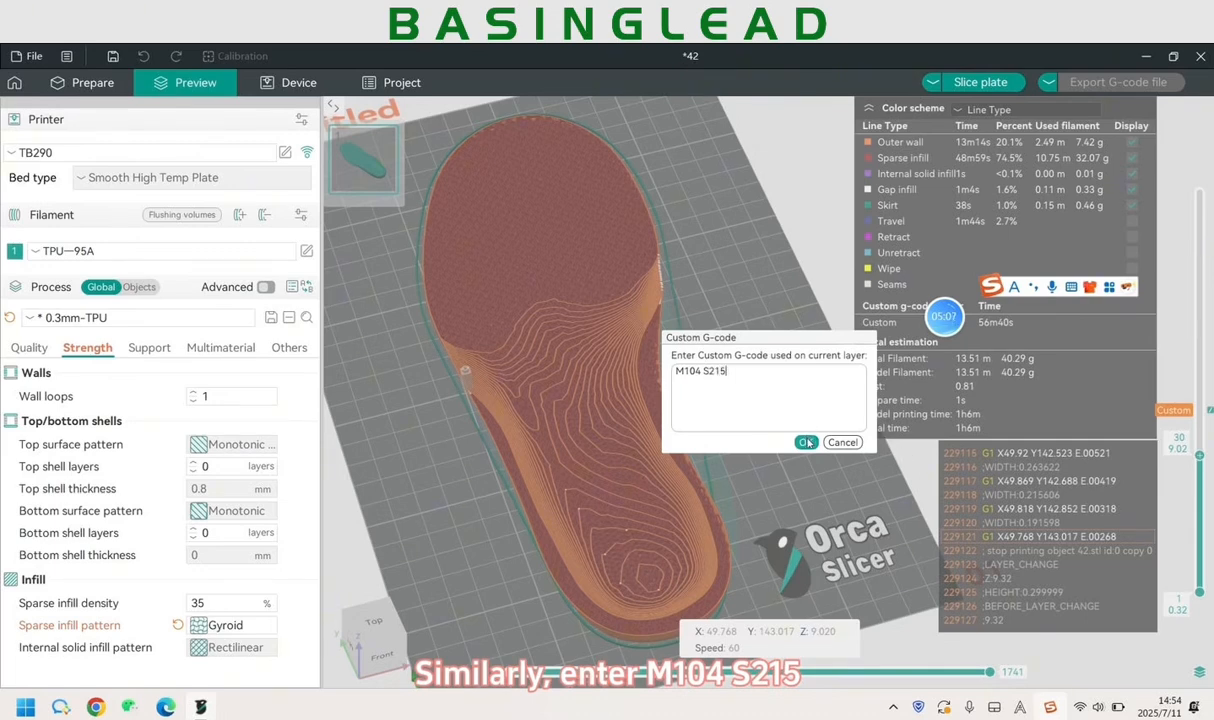
{"action": "left_click", "coordinate": [806, 443]}
- Raise the displayed layer range to layer 45 and examine the insole's heel and arch up close
{"action": "left_click_drag", "start_coordinate": [1199, 456], "coordinate": [1199, 386]}
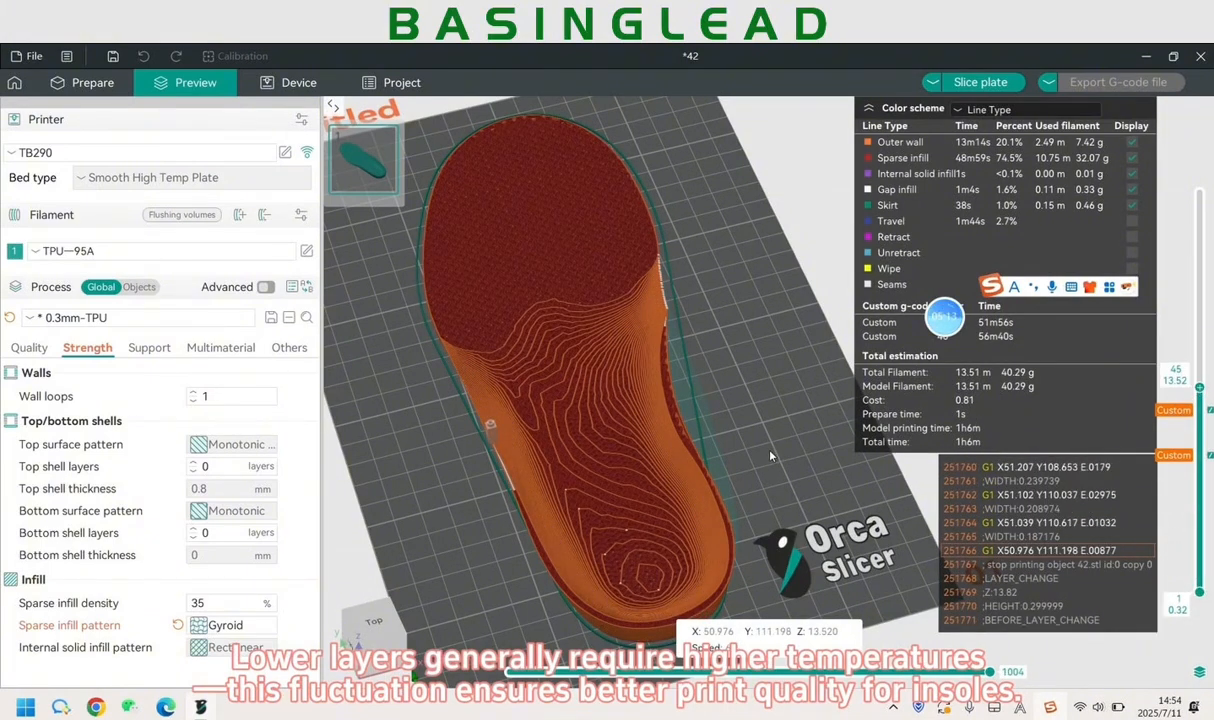
{"action": "scroll", "coordinate": [725, 424], "scroll_direction": "up", "scroll_amount": 2}
{"action": "left_click_drag", "start_coordinate": [719, 420], "coordinate": [696, 408]}
{"action": "scroll", "coordinate": [667, 404], "scroll_direction": "up", "scroll_amount": 2}
{"action": "right_click_drag", "start_coordinate": [667, 404], "coordinate": [721, 379]}
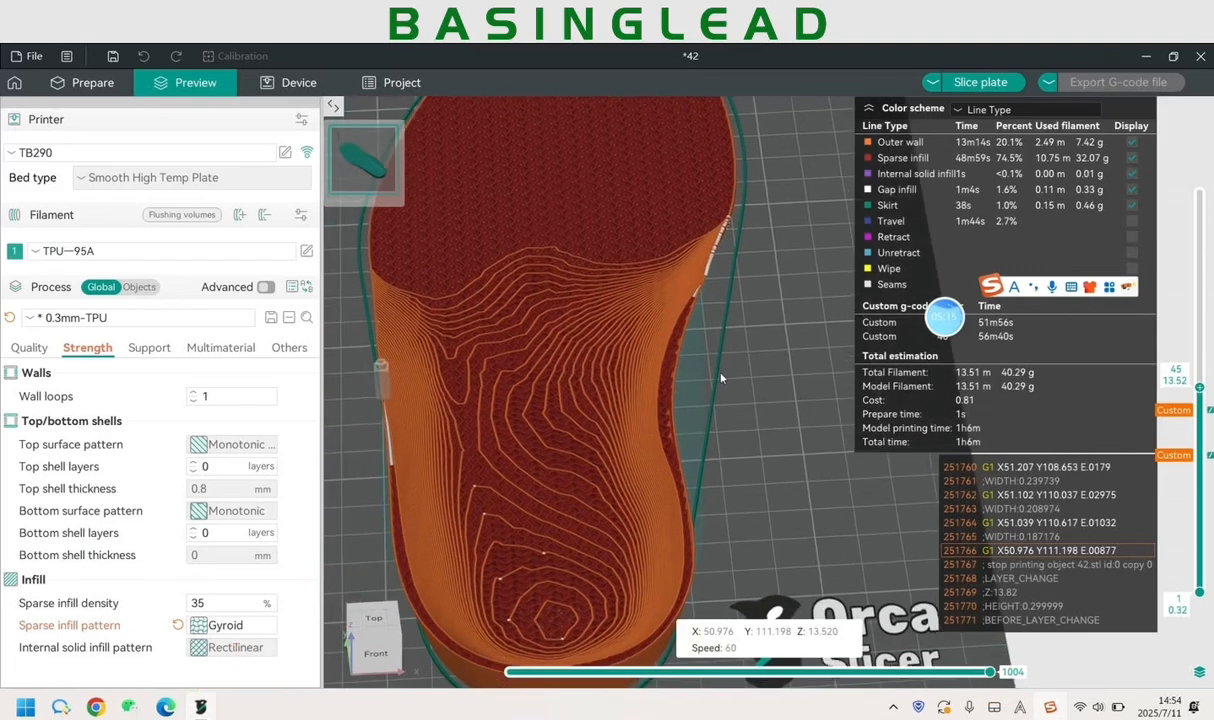
{"action": "scroll", "coordinate": [700, 395], "scroll_direction": "down", "scroll_amount": 1}
{"action": "mouse_move", "coordinate": [704, 403]}
{"action": "left_mouse_down"}
{"action": "mouse_move", "coordinate": [671, 394]}
{"action": "mouse_move", "coordinate": [692, 410]}
{"action": "left_mouse_up"}
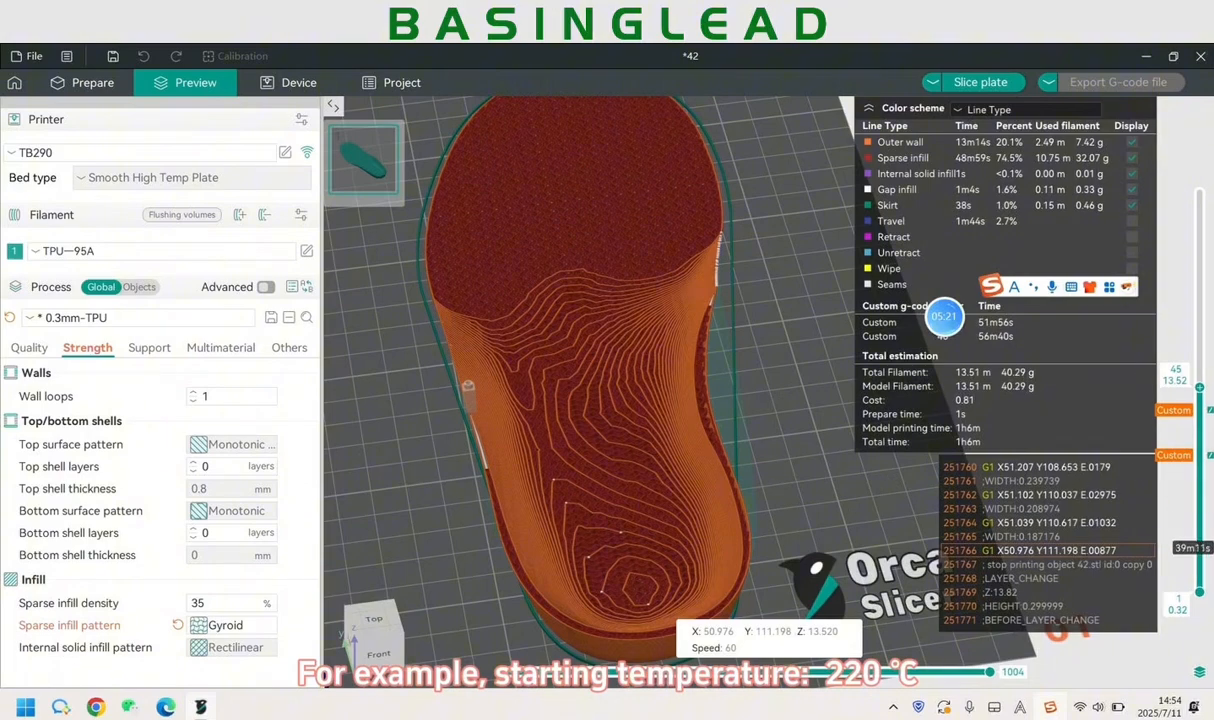
- Check the custom G-code markers by showing the preview up to layer 30 and up to layer 40
{"action": "left_click_drag", "start_coordinate": [1200, 548], "coordinate": [1200, 457]}
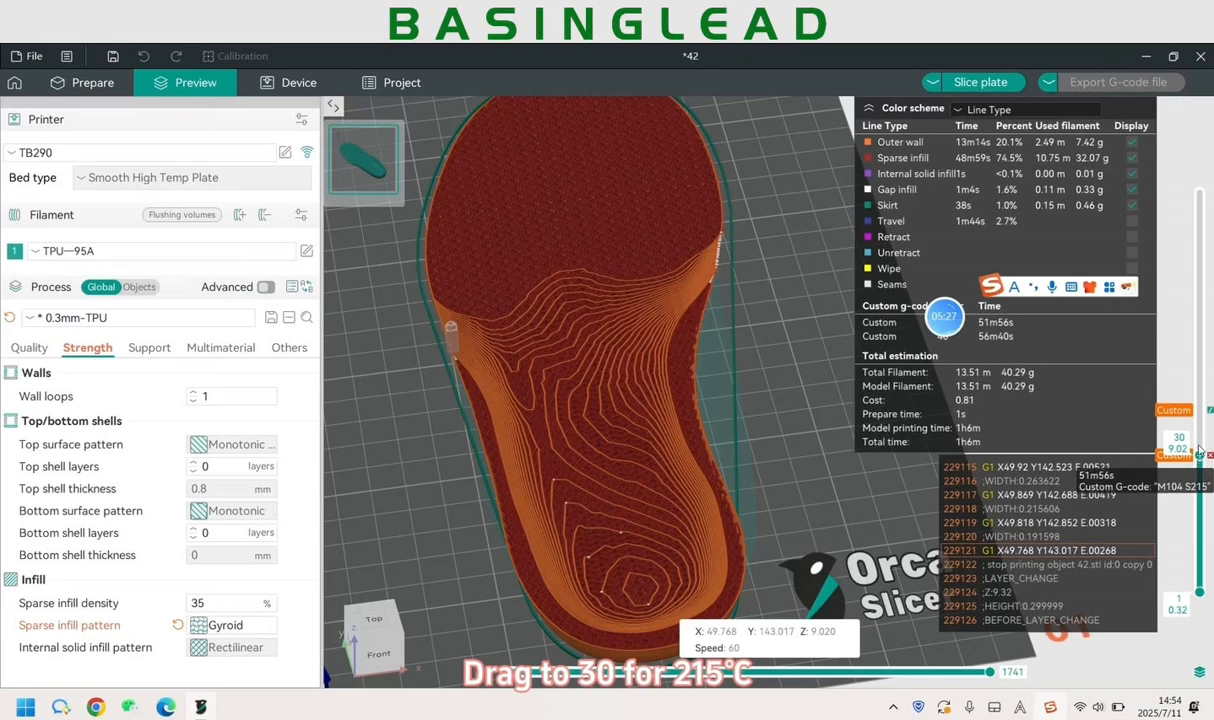
{"action": "left_click", "coordinate": [1200, 411]}
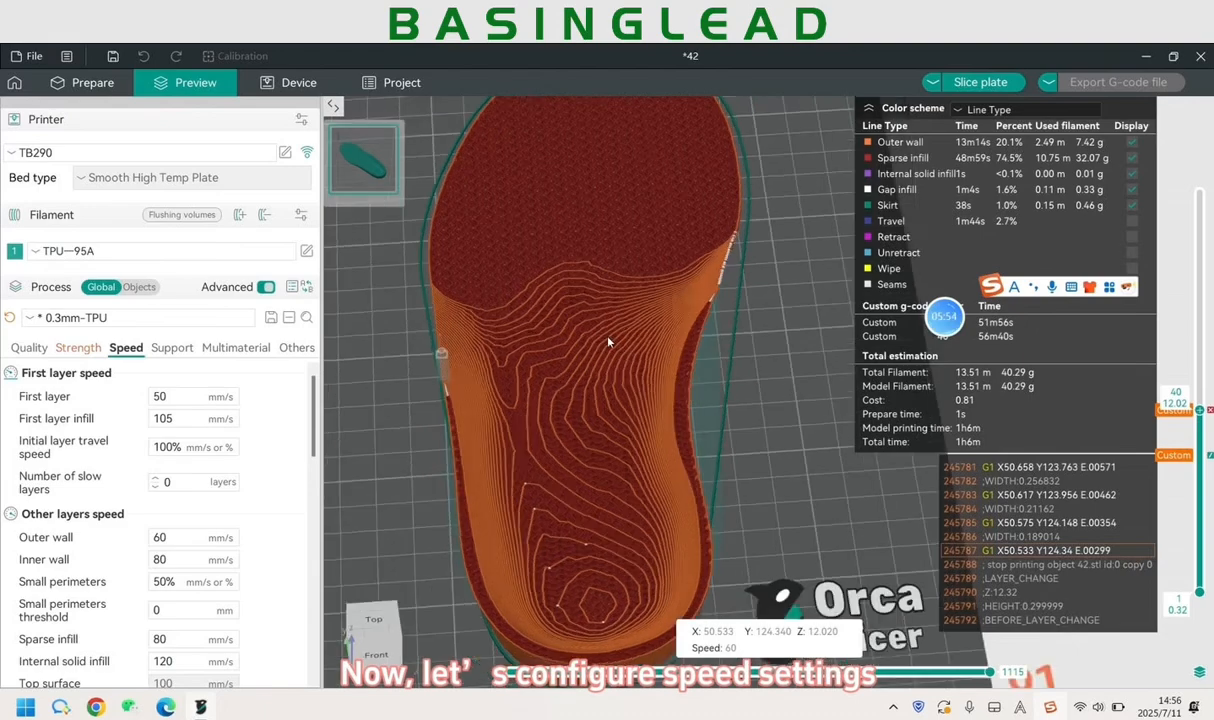
{"action": "left_click_drag", "start_coordinate": [606, 348], "coordinate": [577, 326]}
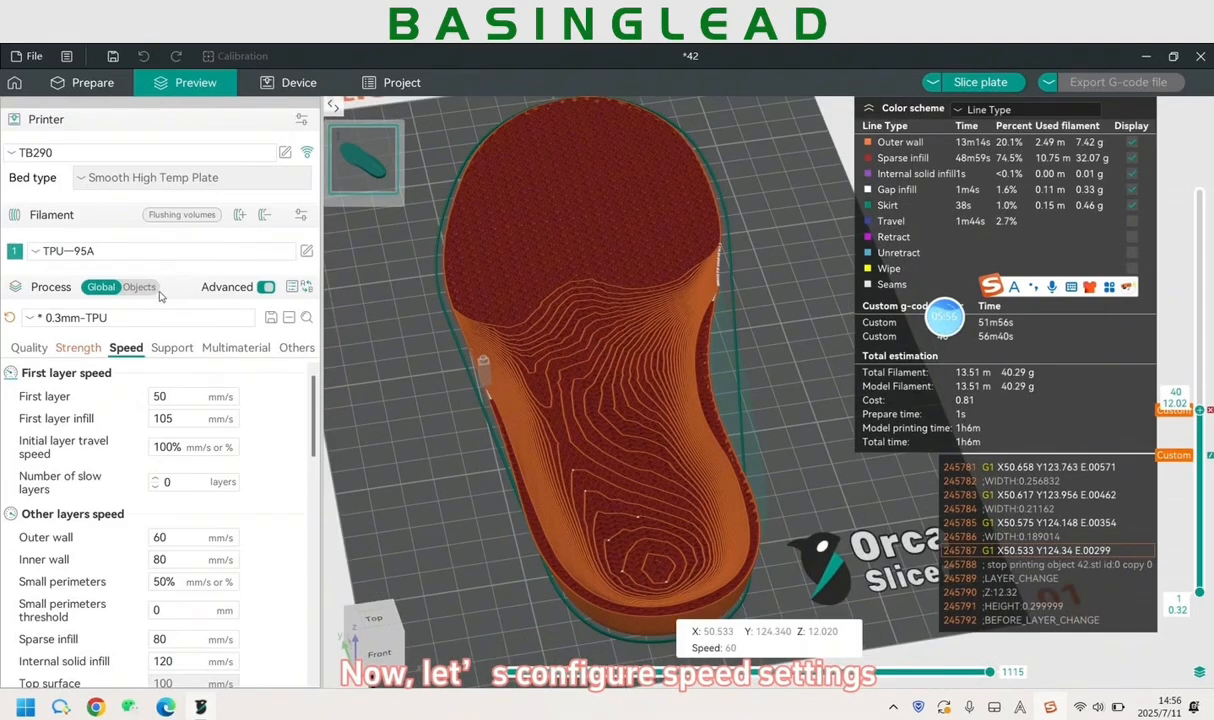
- Turn off the advanced process options and check the Strength and Support sections that remain available
{"action": "left_click", "coordinate": [265, 287]}
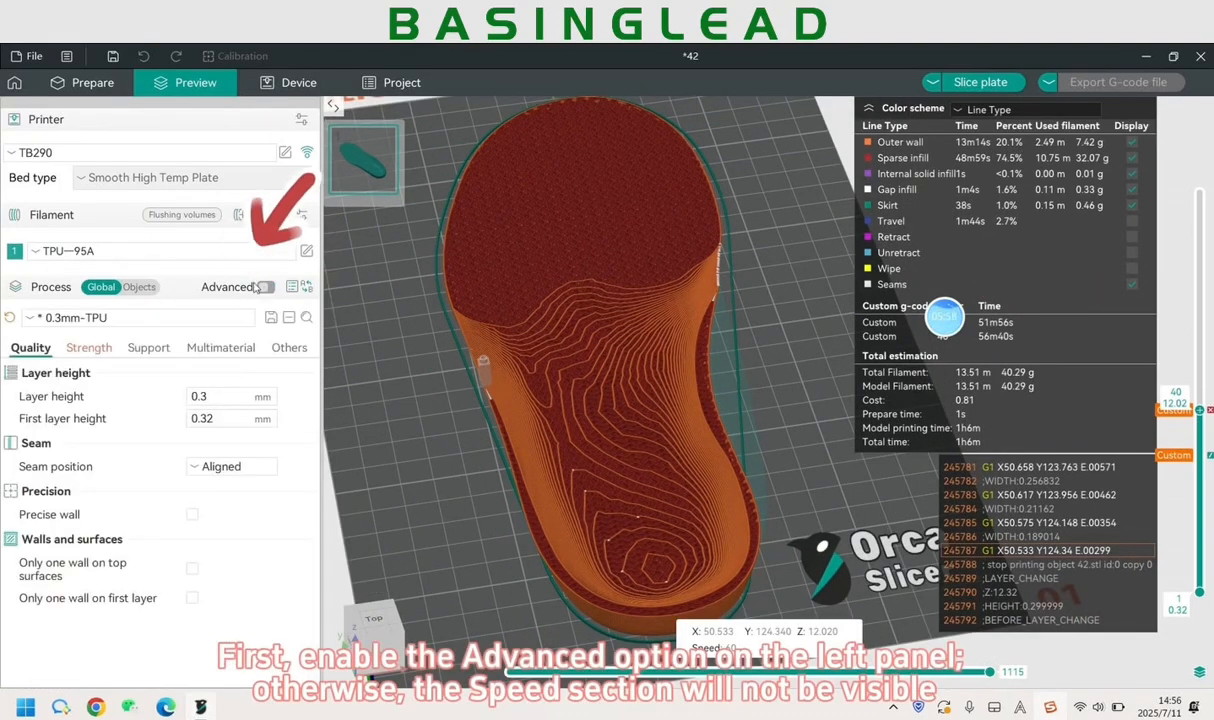
{"action": "left_click", "coordinate": [104, 350]}
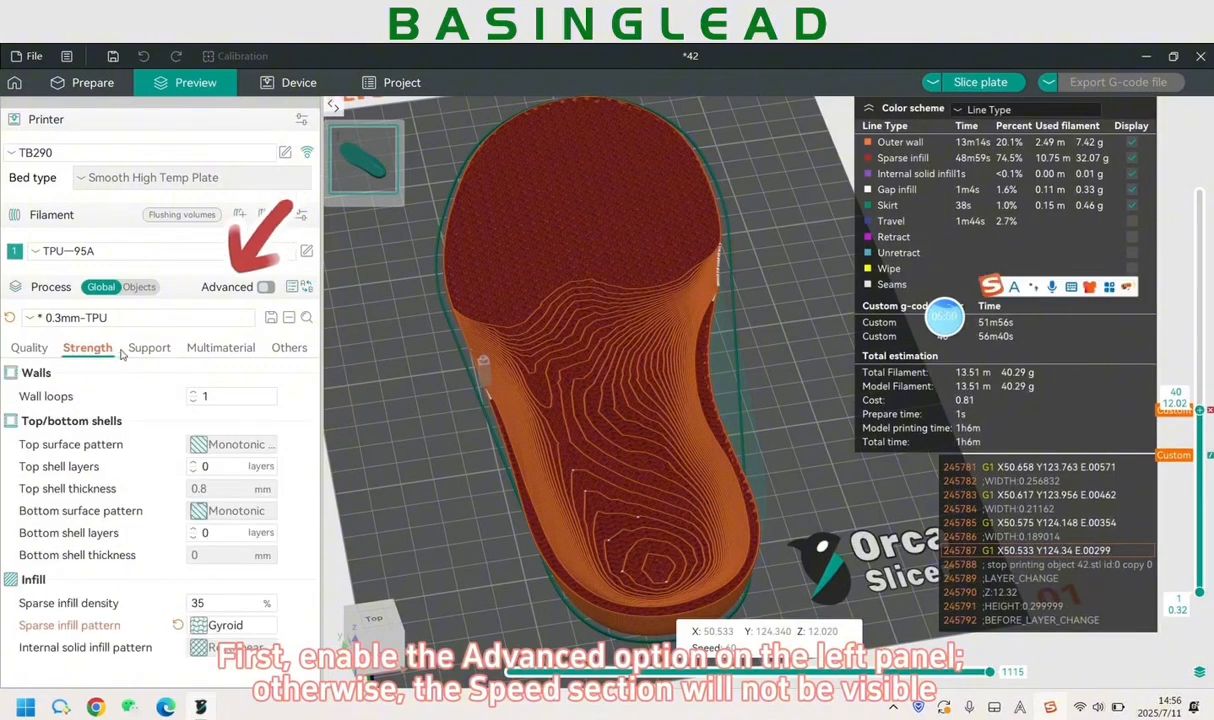
{"action": "left_click", "coordinate": [141, 350]}
{"action": "left_click", "coordinate": [104, 348]}
{"action": "left_click", "coordinate": [130, 350]}
{"action": "left_click", "coordinate": [106, 347]}
{"action": "left_click", "coordinate": [135, 348]}
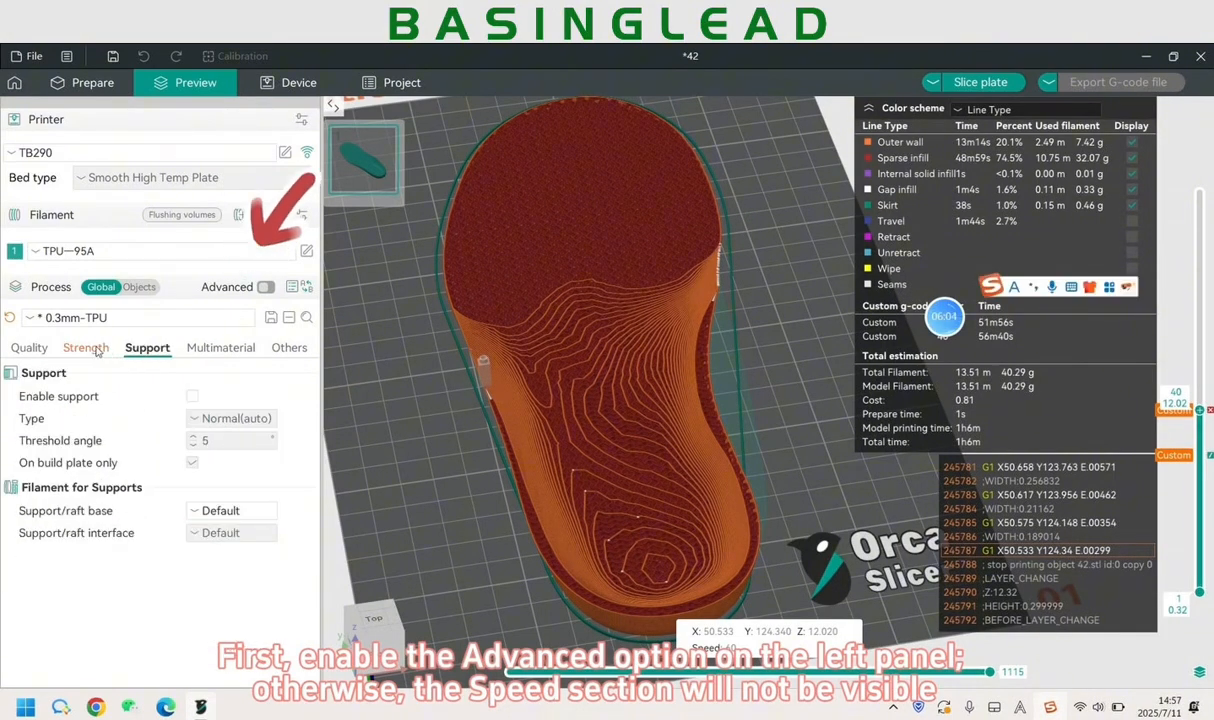
{"action": "left_click", "coordinate": [106, 347]}
{"action": "left_click", "coordinate": [146, 350]}
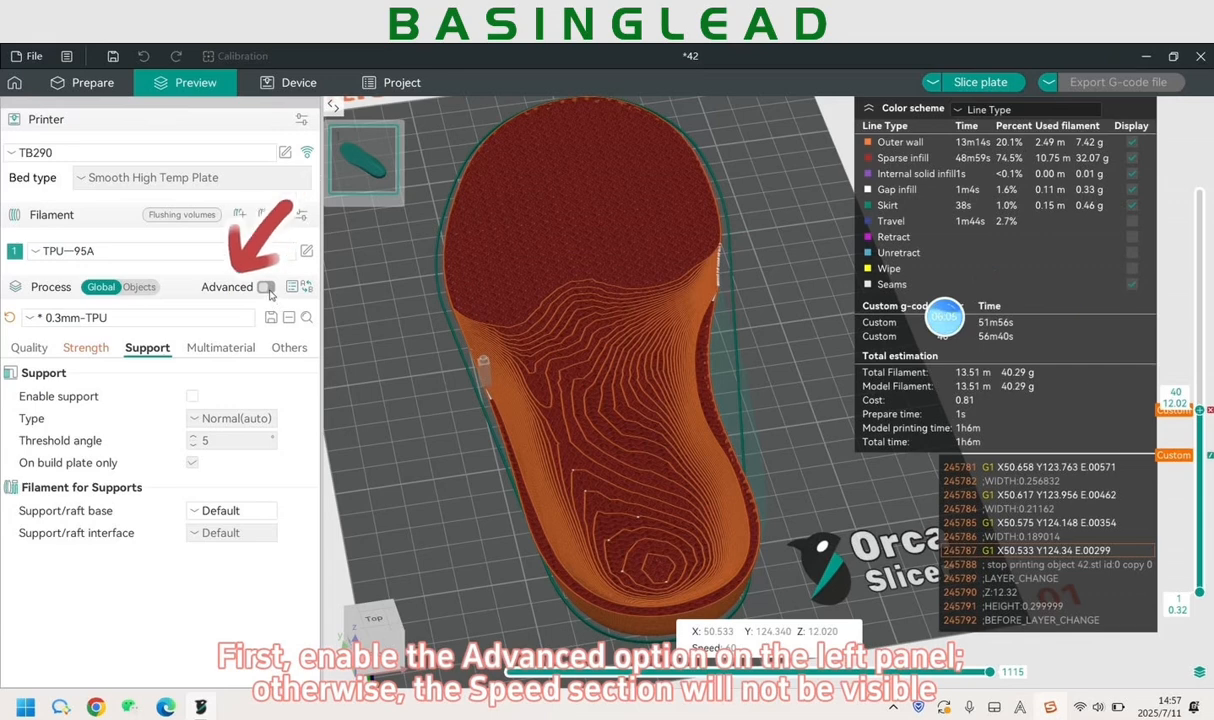
- Turn on the advanced process options and set the internal solid infill speed to 80 mm/s
{"action": "left_click", "coordinate": [266, 287]}
{"action": "left_click", "coordinate": [126, 348]}
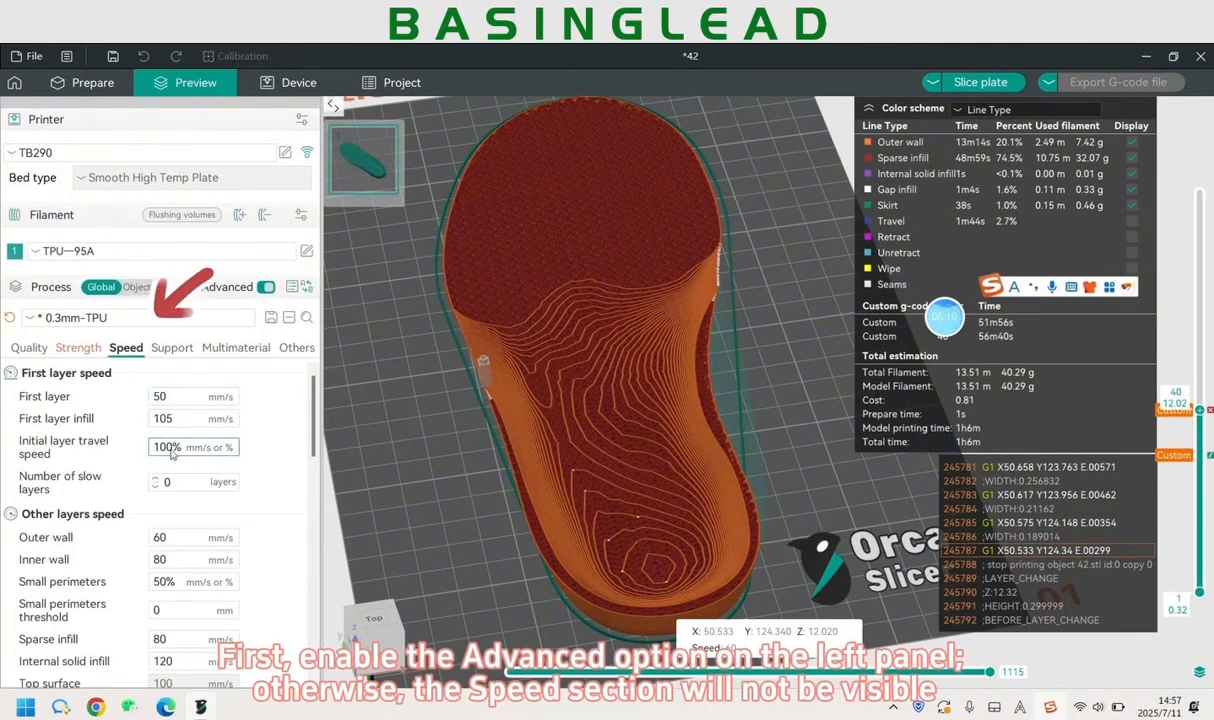
{"action": "scroll", "coordinate": [168, 458], "scroll_direction": "down", "scroll_amount": 3}
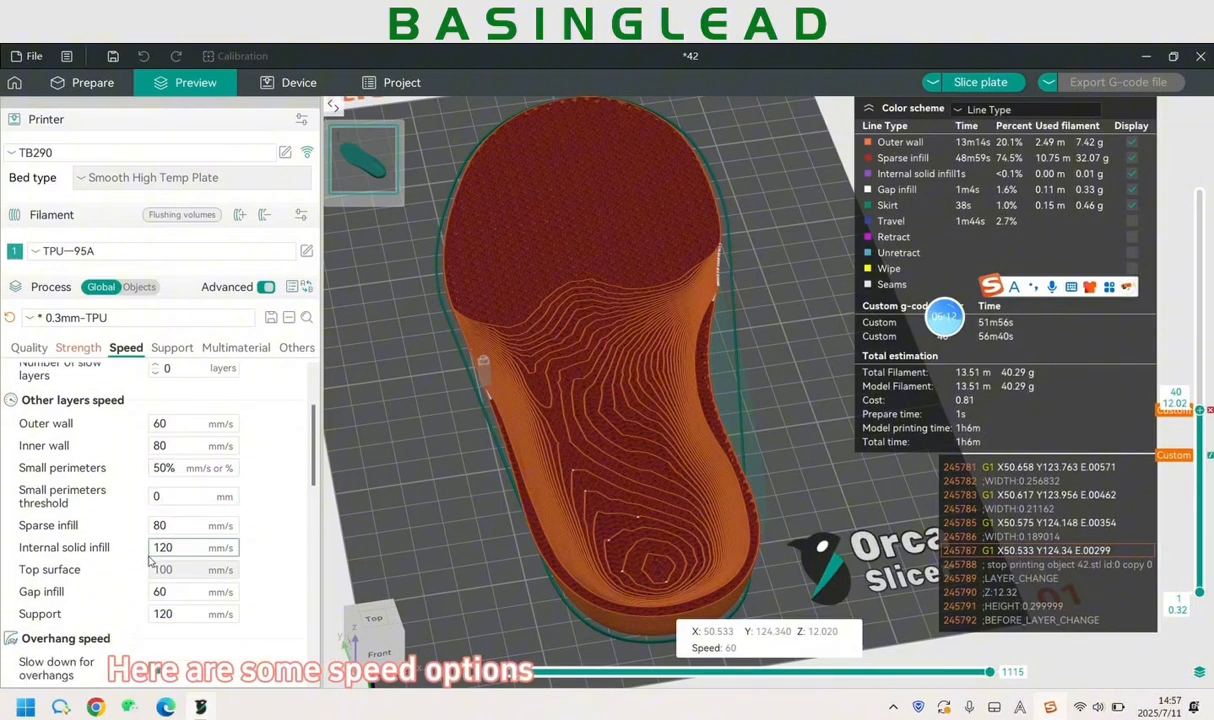
{"action": "left_click_drag", "start_coordinate": [183, 550], "coordinate": [79, 573]}
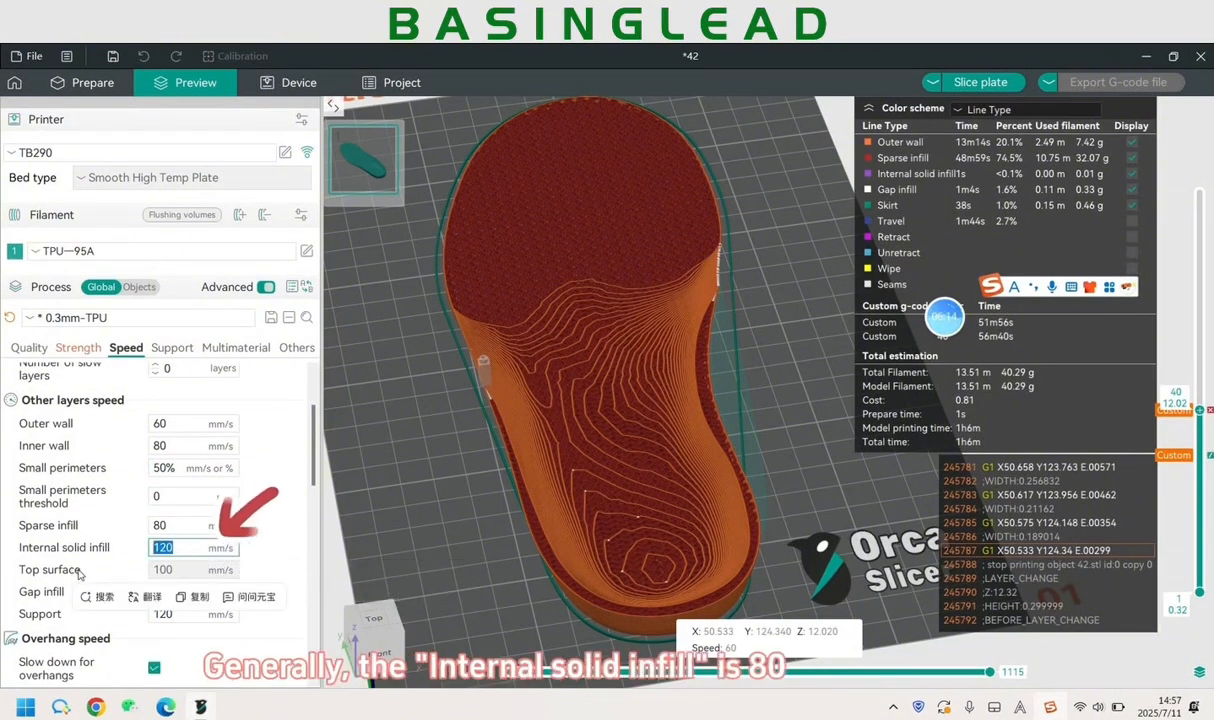
{"action": "type", "text": "80"}
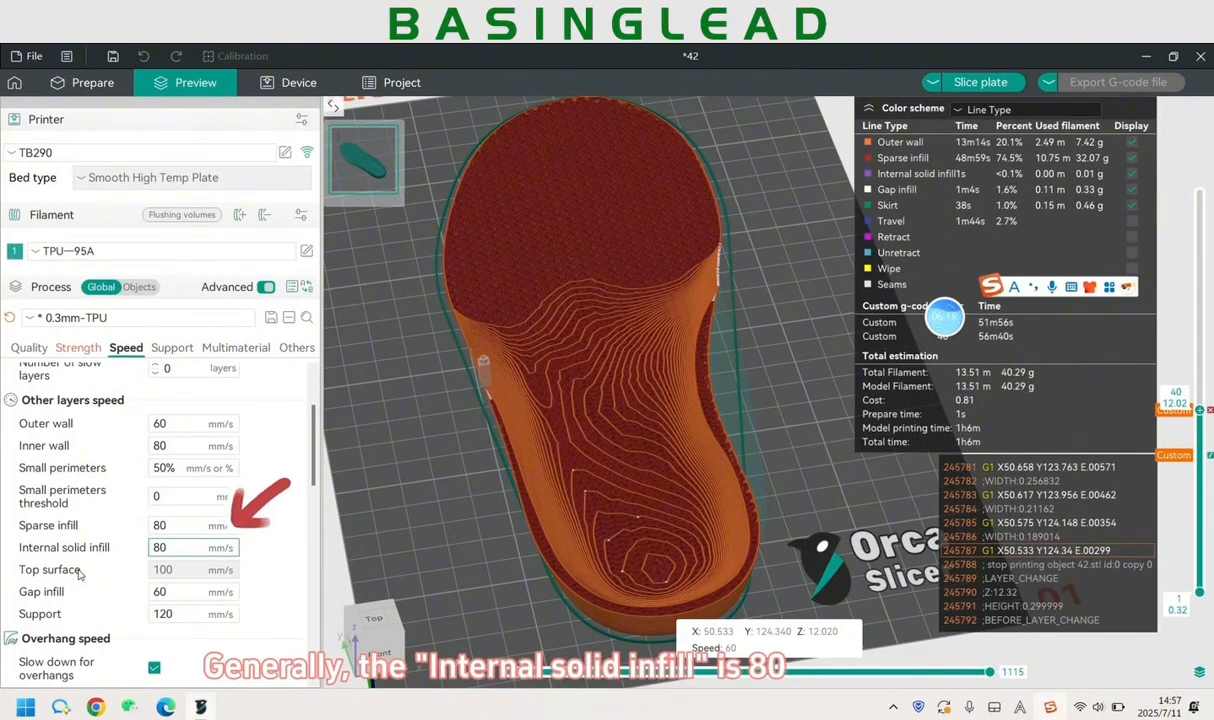
{"action": "left_click", "coordinate": [255, 553]}
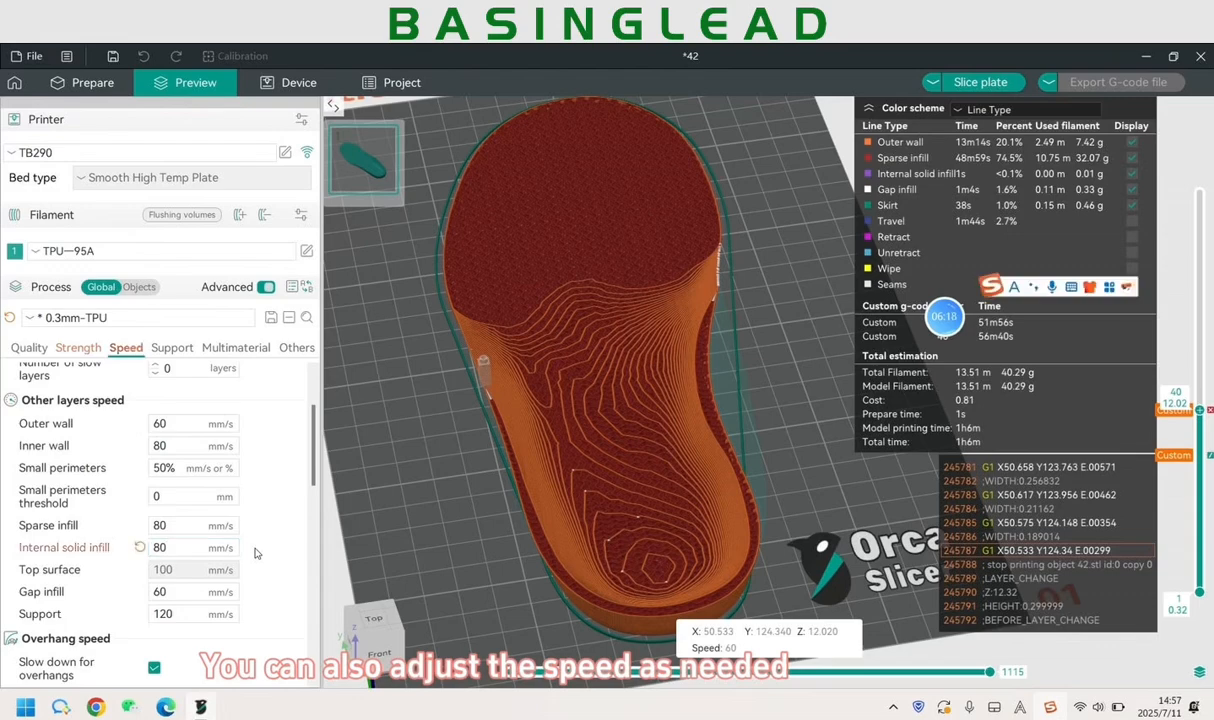
- Look over the speed and quality settings and save the modified process preset under the name 0.3mm-TPU
{"action": "scroll", "coordinate": [255, 553], "scroll_direction": "up", "scroll_amount": 3}
{"action": "scroll", "coordinate": [255, 553], "scroll_direction": "down", "scroll_amount": 3}
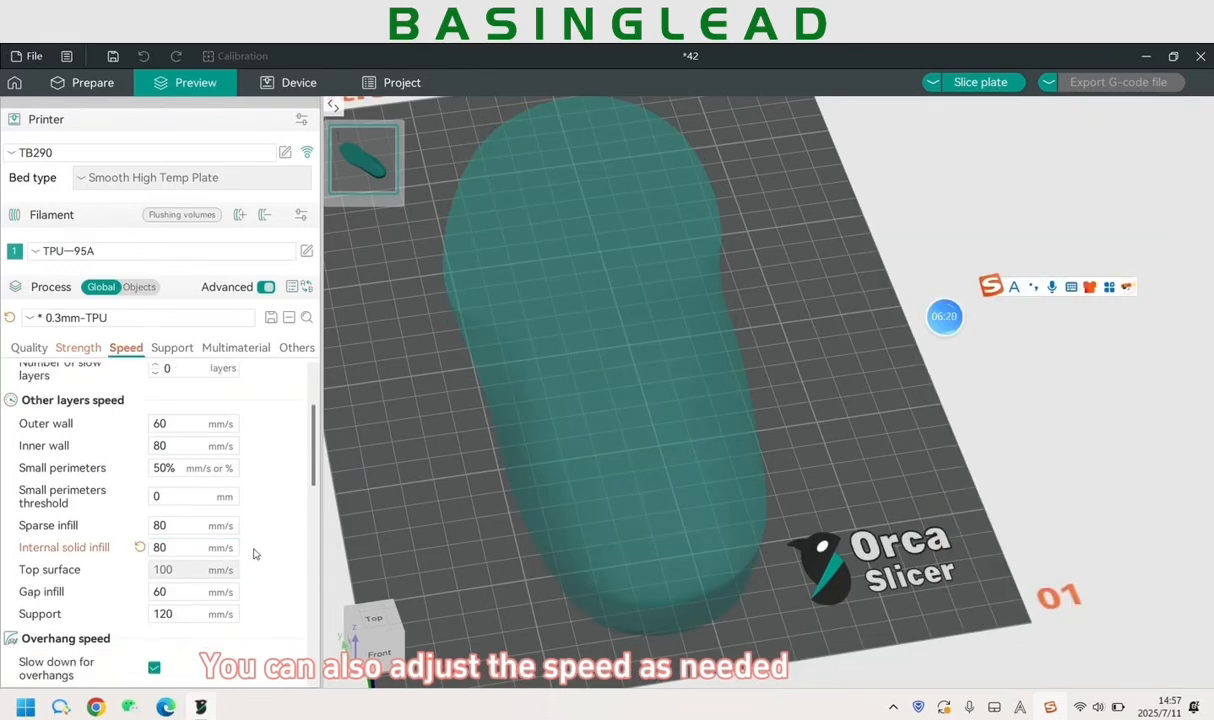
{"action": "scroll", "coordinate": [256, 550], "scroll_direction": "up", "scroll_amount": 3}
{"action": "left_click", "coordinate": [30, 348]}
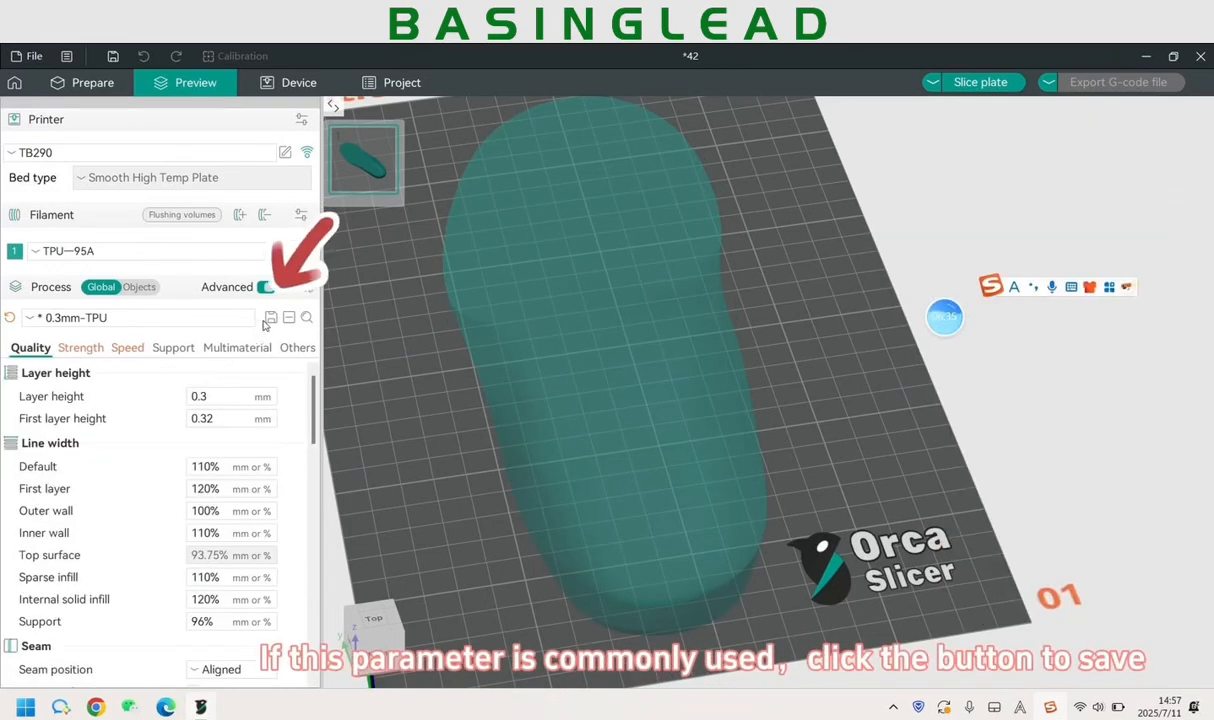
{"action": "left_click", "coordinate": [270, 317]}
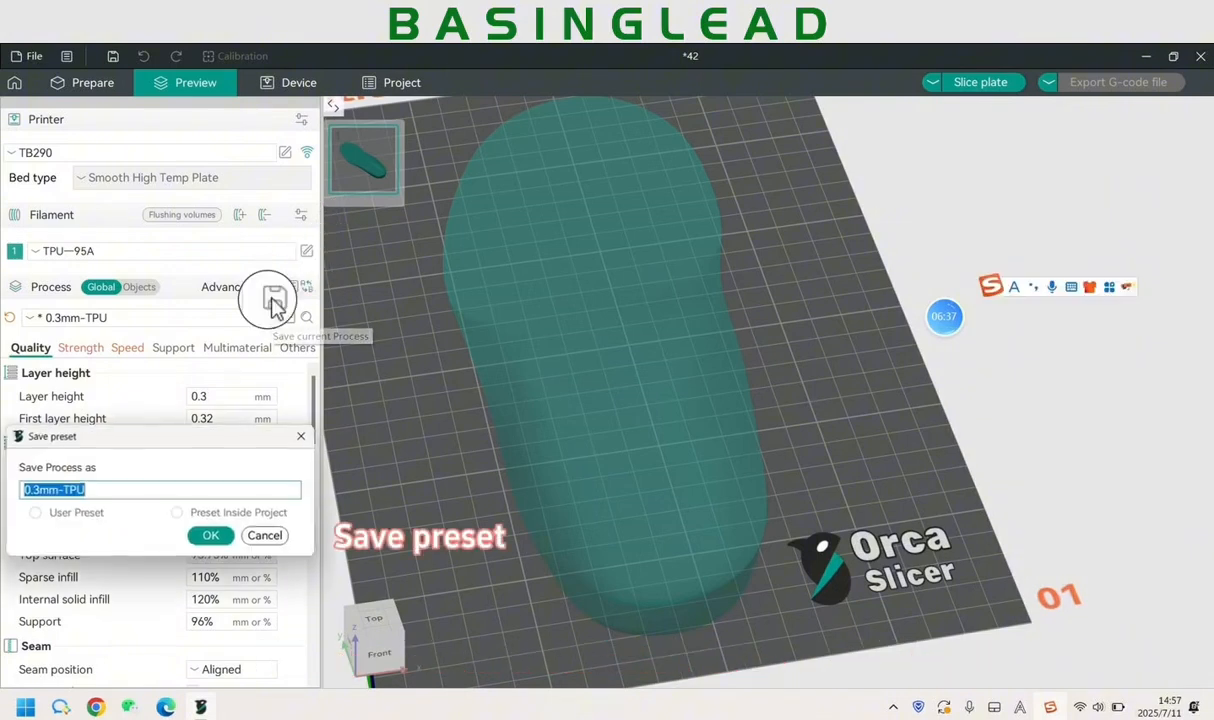
{"action": "left_click", "coordinate": [212, 537]}
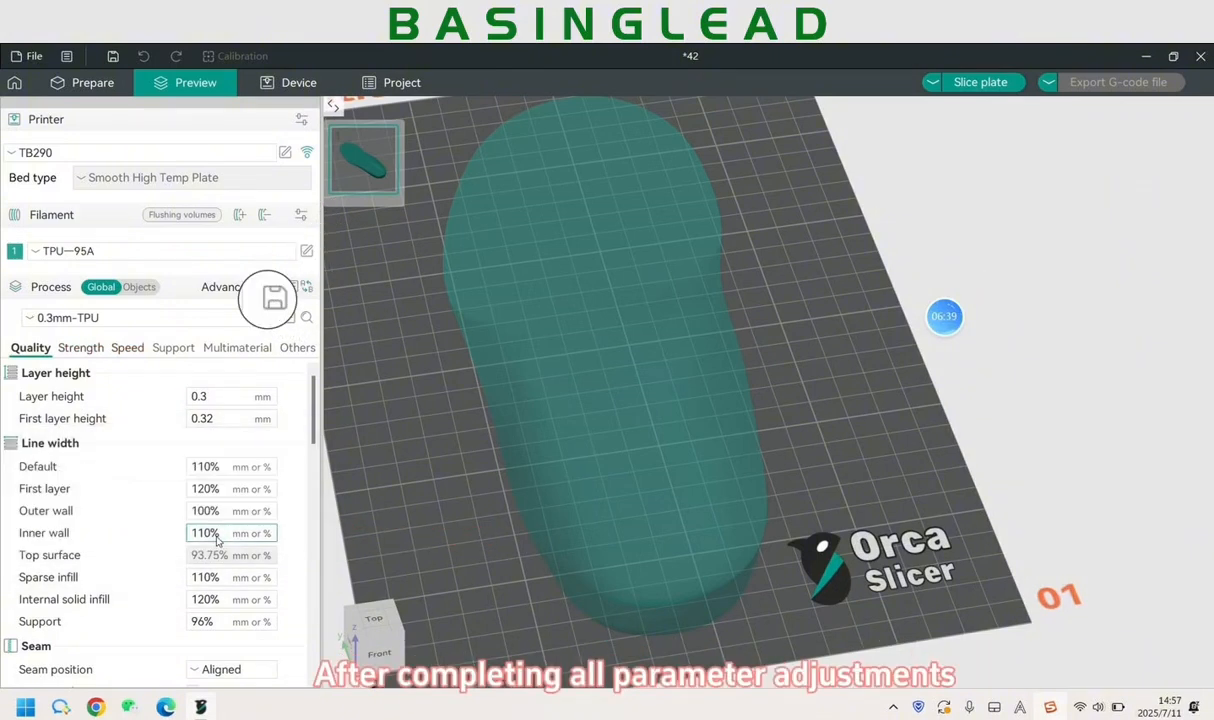
- Review the speed settings down to the overhang and travel speeds and slice the plate again
{"action": "left_click", "coordinate": [122, 347]}
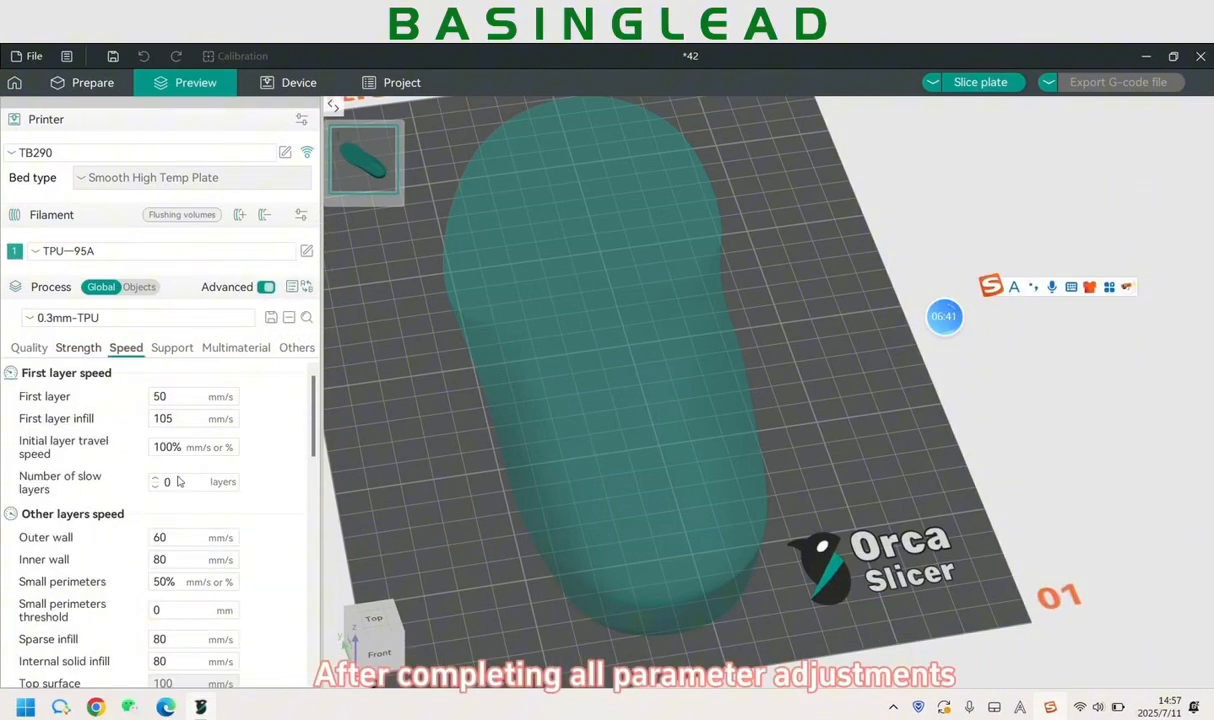
{"action": "scroll", "coordinate": [190, 482], "scroll_direction": "down", "scroll_amount": 2}
{"action": "scroll", "coordinate": [140, 560], "scroll_direction": "down", "scroll_amount": 4}
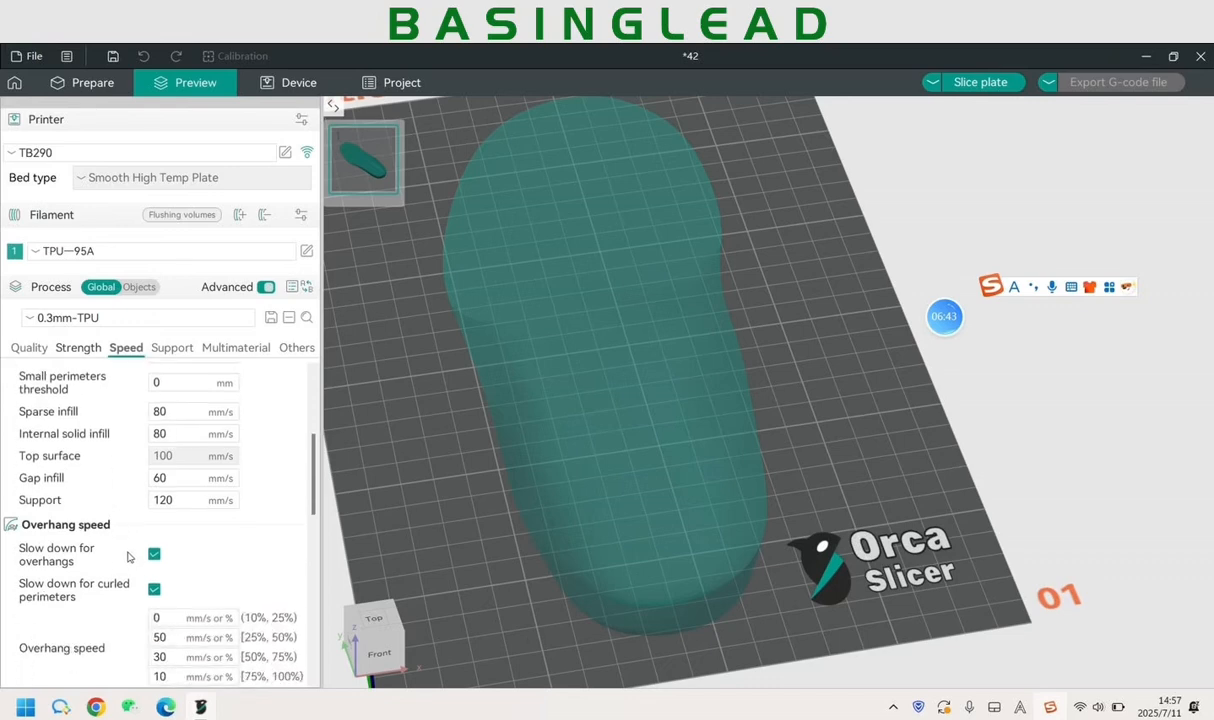
{"action": "scroll", "coordinate": [114, 510], "scroll_direction": "down", "scroll_amount": 3}
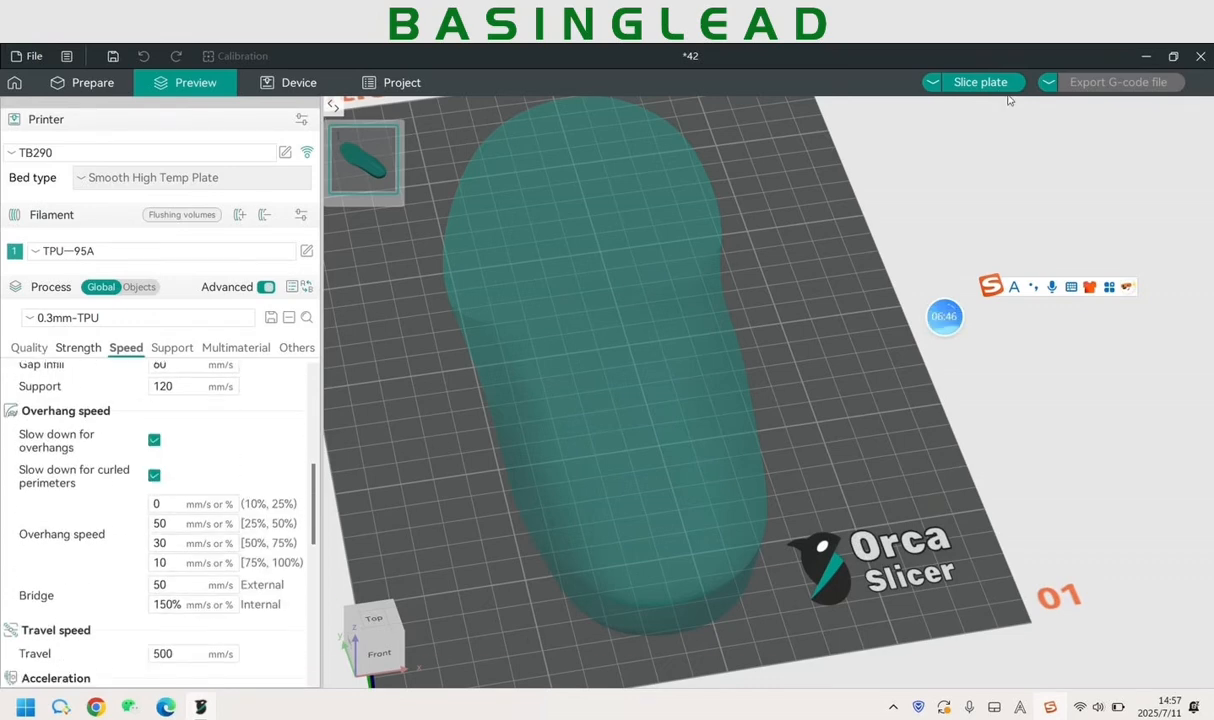
{"action": "left_click", "coordinate": [975, 82]}
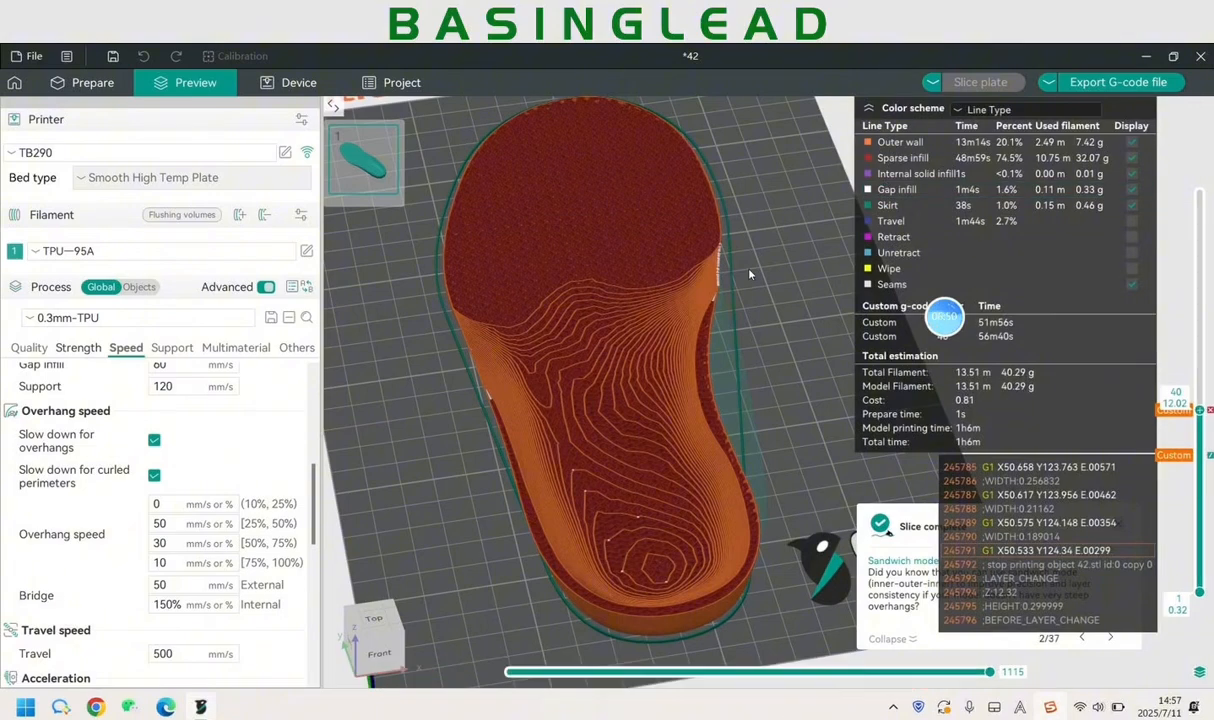
- Examine the resliced insole up close and keep Slice plate as the slicing mode
{"action": "scroll", "coordinate": [707, 272], "scroll_direction": "up", "scroll_amount": 5}
{"action": "left_click_drag", "start_coordinate": [731, 318], "coordinate": [771, 277]}
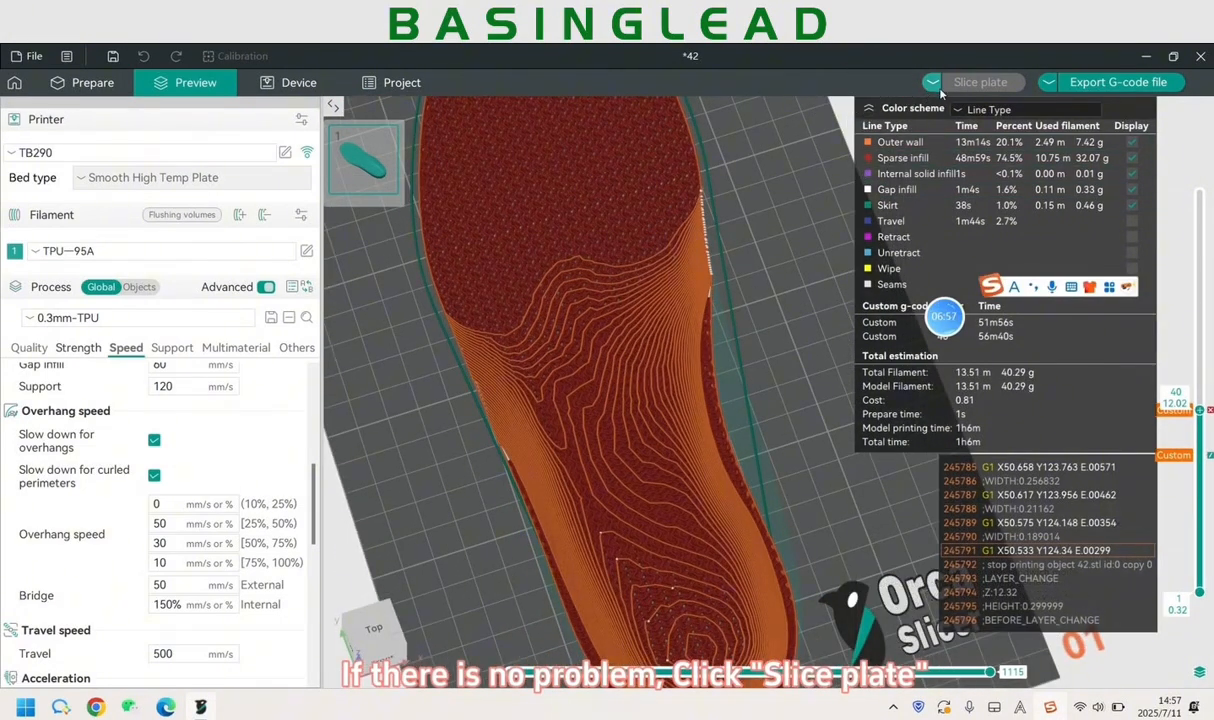
{"action": "left_click", "coordinate": [932, 83]}
{"action": "left_click", "coordinate": [977, 126]}
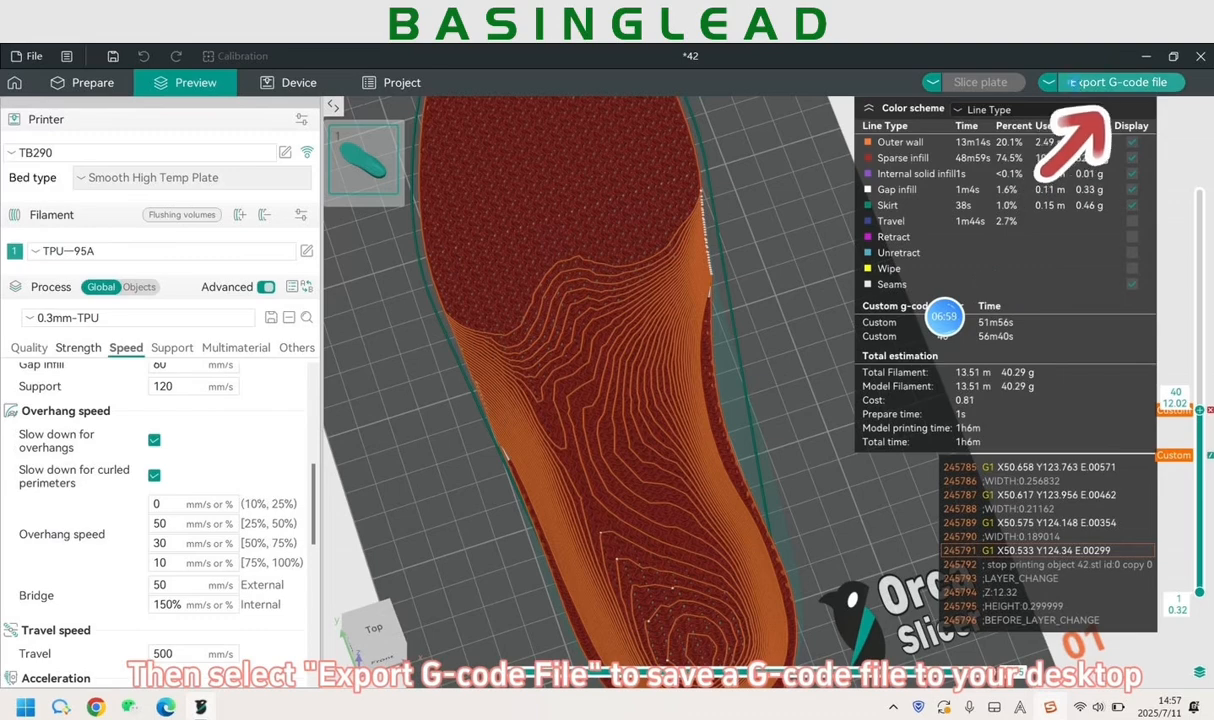
- Export the sliced plate to the desktop as 42_0.3mm_PLA_Generic Klipper Printer_1h6m.gcode
{"action": "left_click", "coordinate": [1110, 82]}
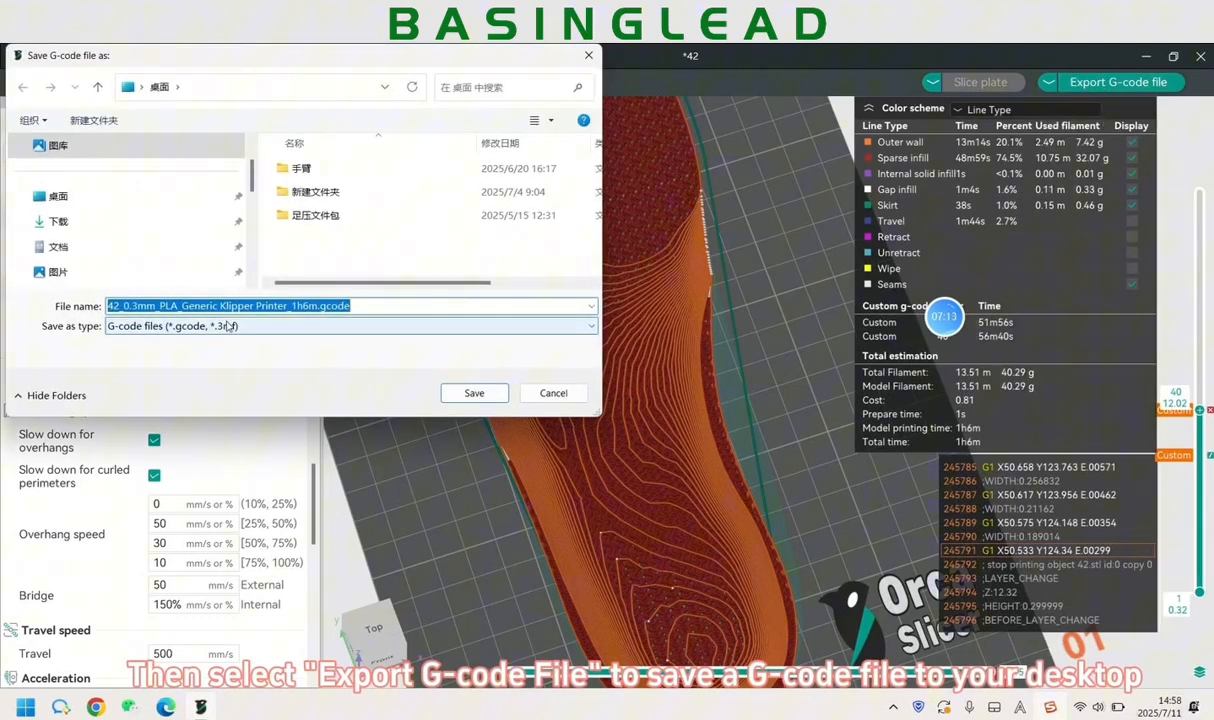
{"action": "left_click", "coordinate": [232, 326]}
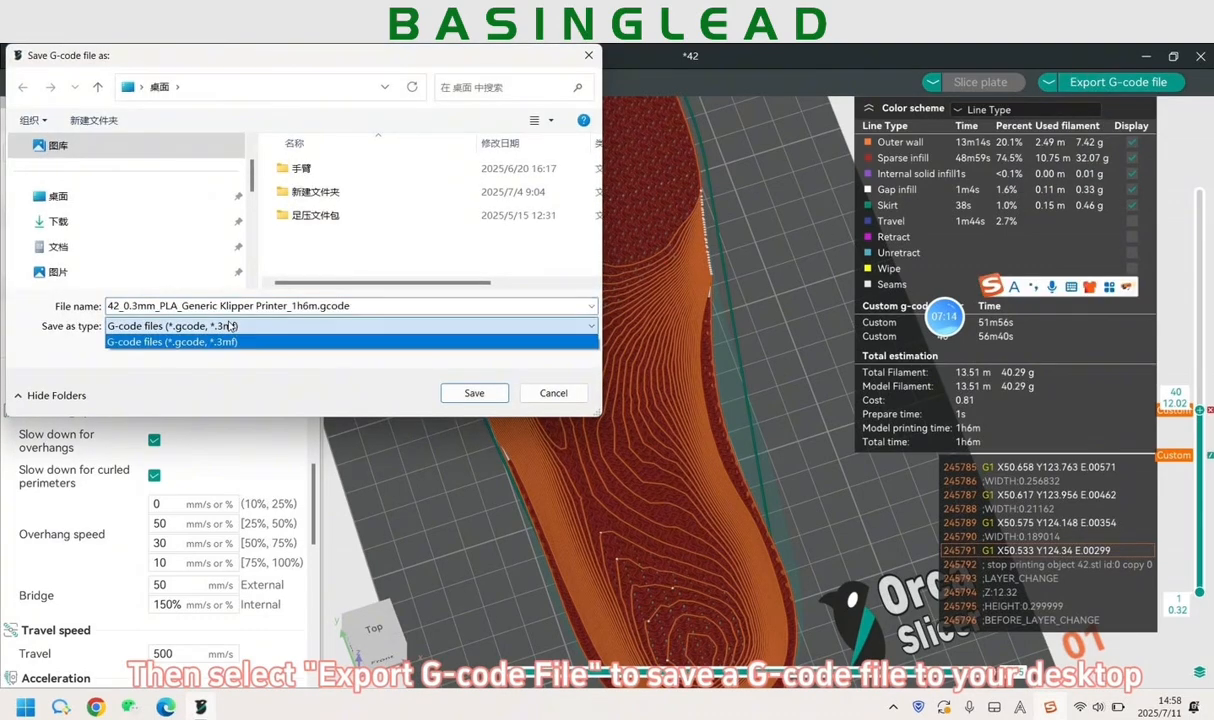
{"action": "left_click", "coordinate": [232, 328]}
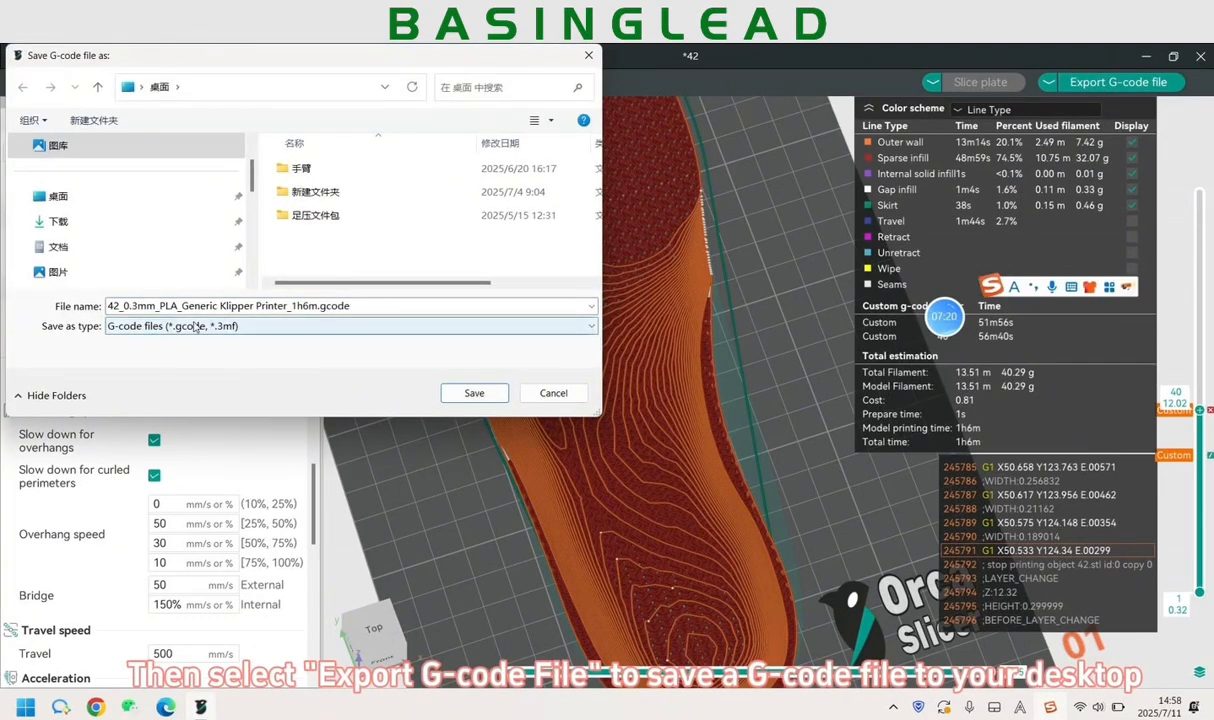
{"action": "left_click", "coordinate": [83, 204]}
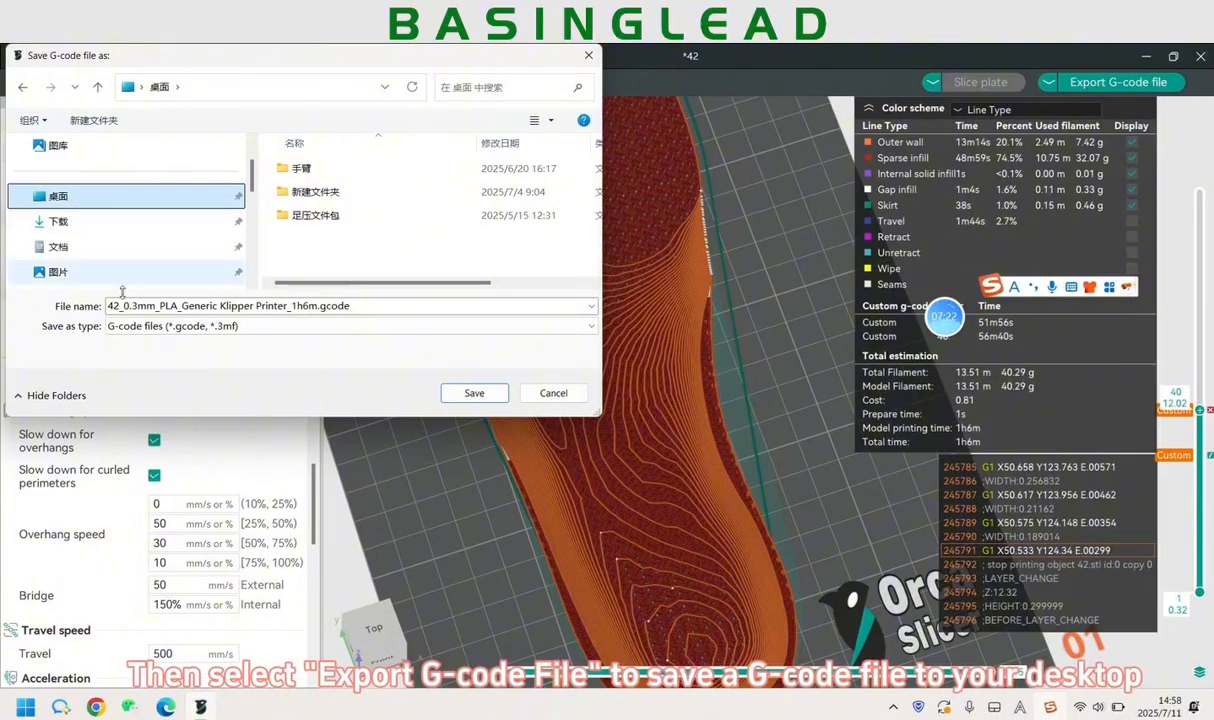
{"action": "scroll", "coordinate": [130, 230], "scroll_direction": "up", "scroll_amount": 3}
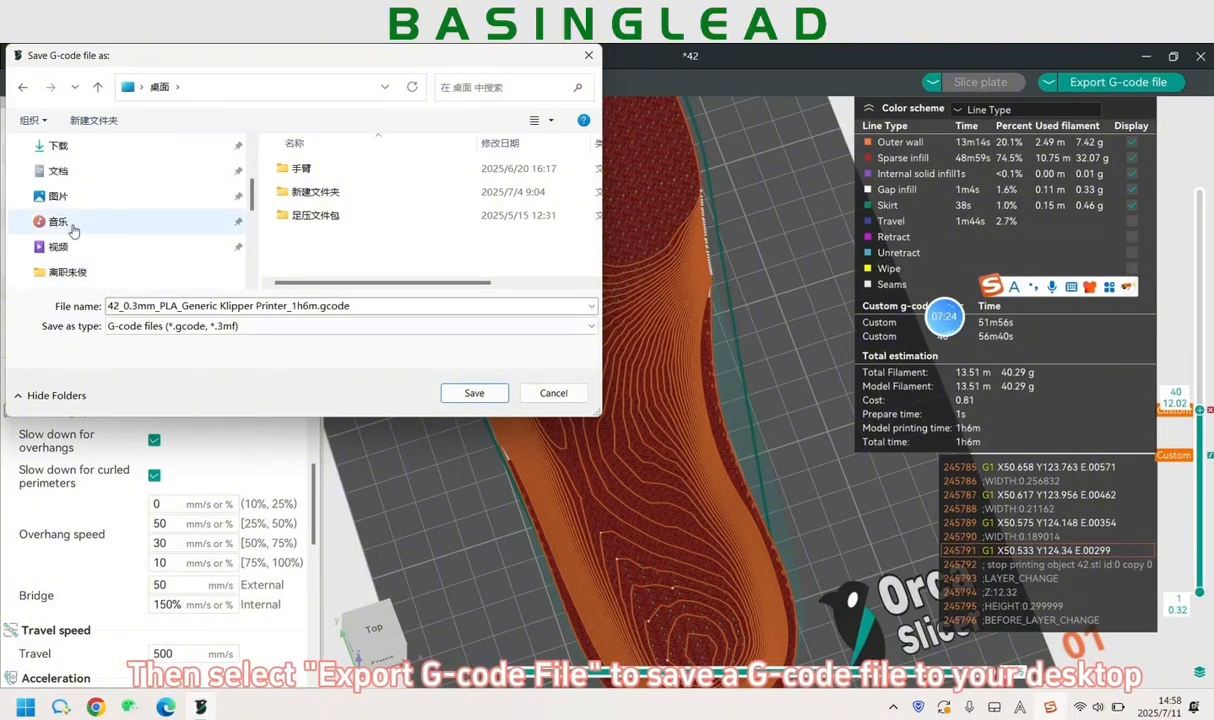
{"action": "left_click", "coordinate": [470, 393]}
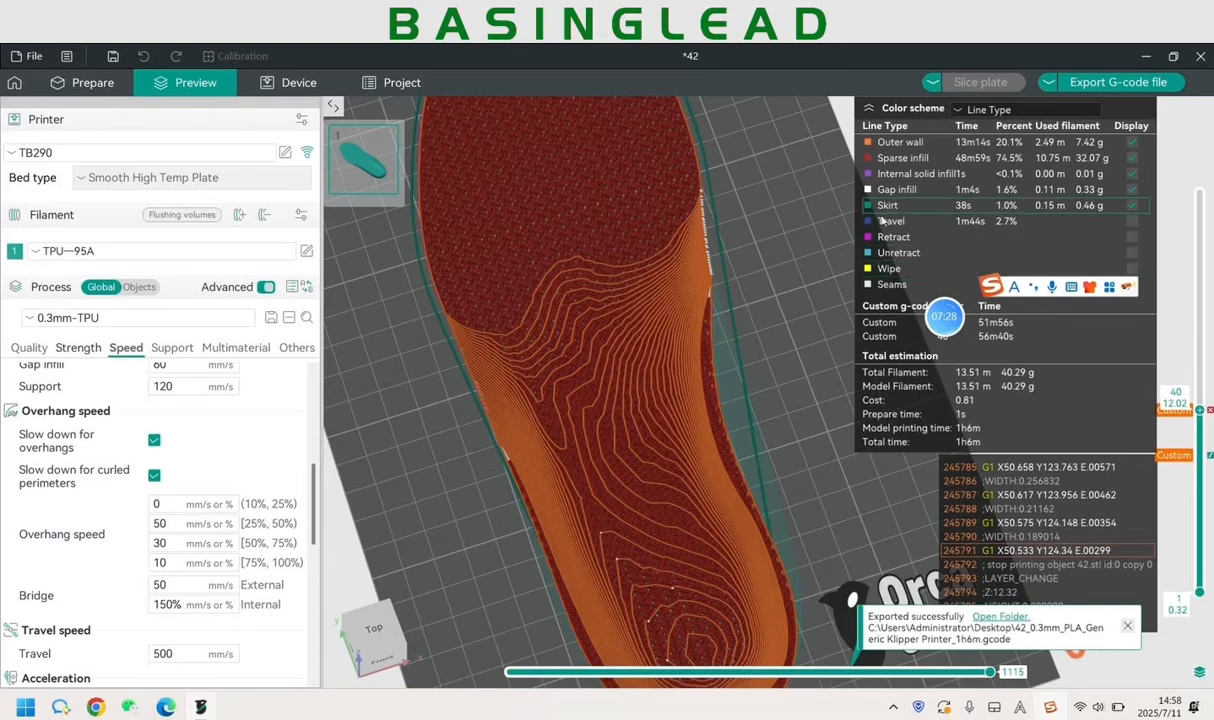
- Minimize the slicer and move the exported G-code file to an empty area of the desktop near the OrcaSlicer shortcut
{"action": "left_click", "coordinate": [1145, 58]}
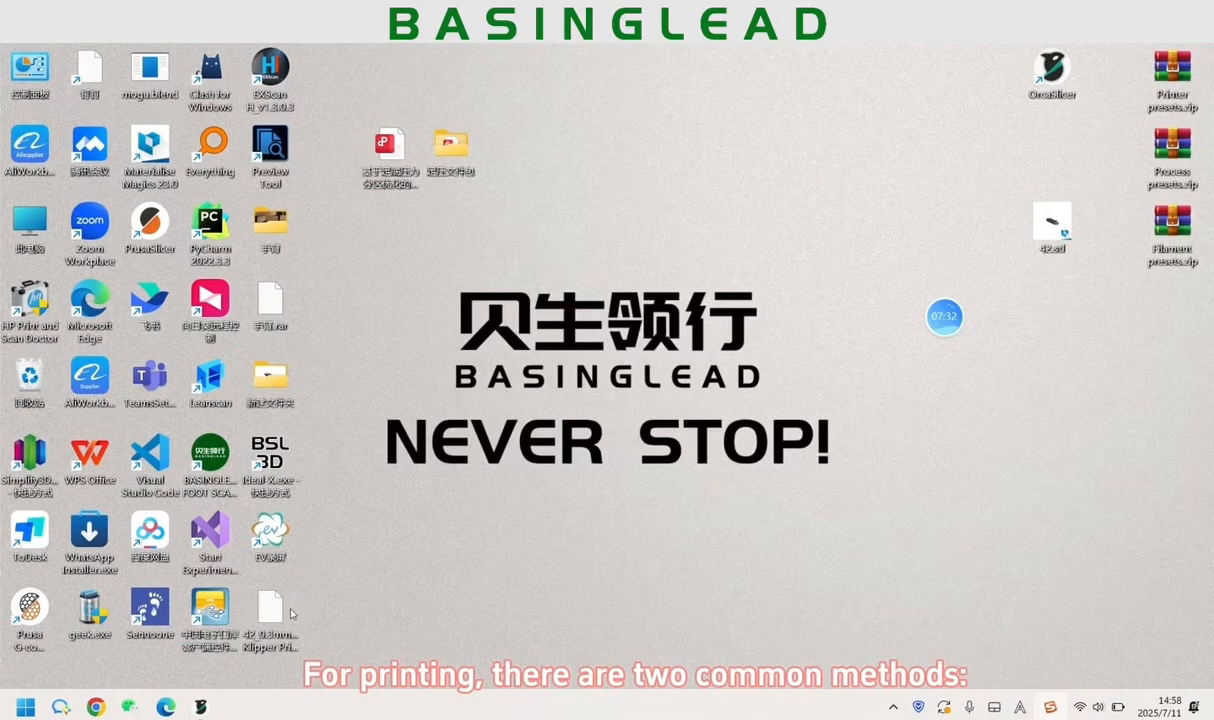
{"action": "left_click_drag", "start_coordinate": [277, 622], "coordinate": [792, 124]}
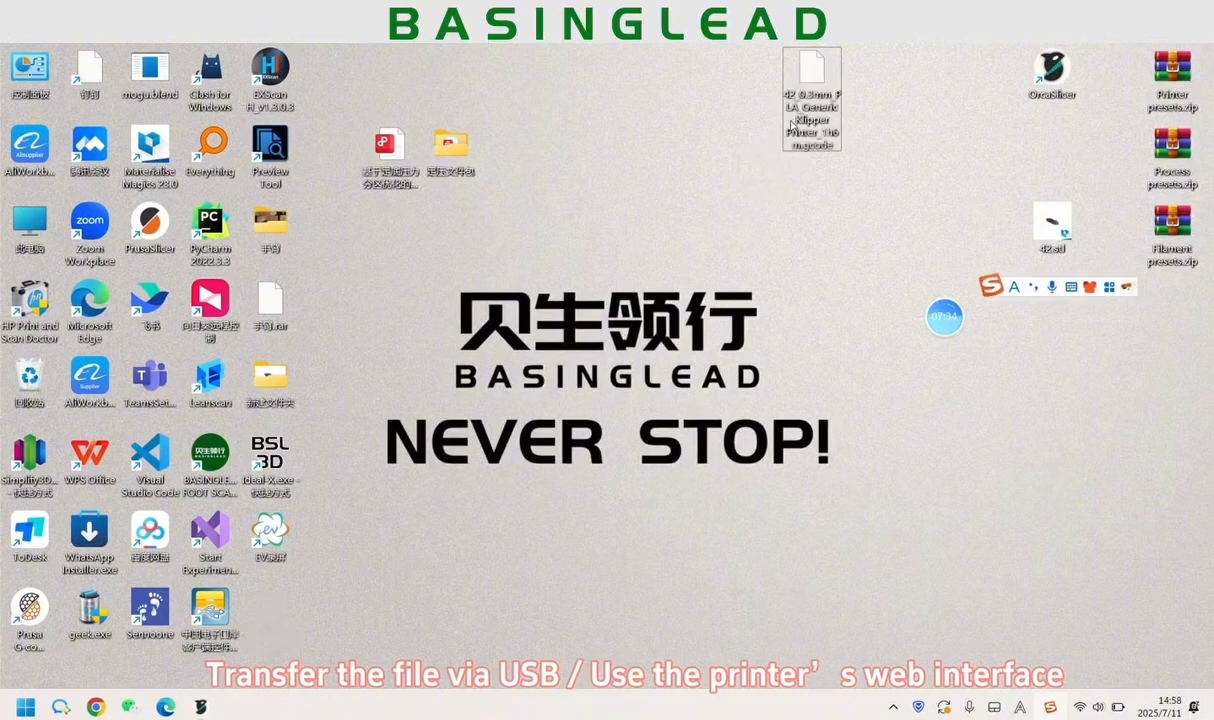